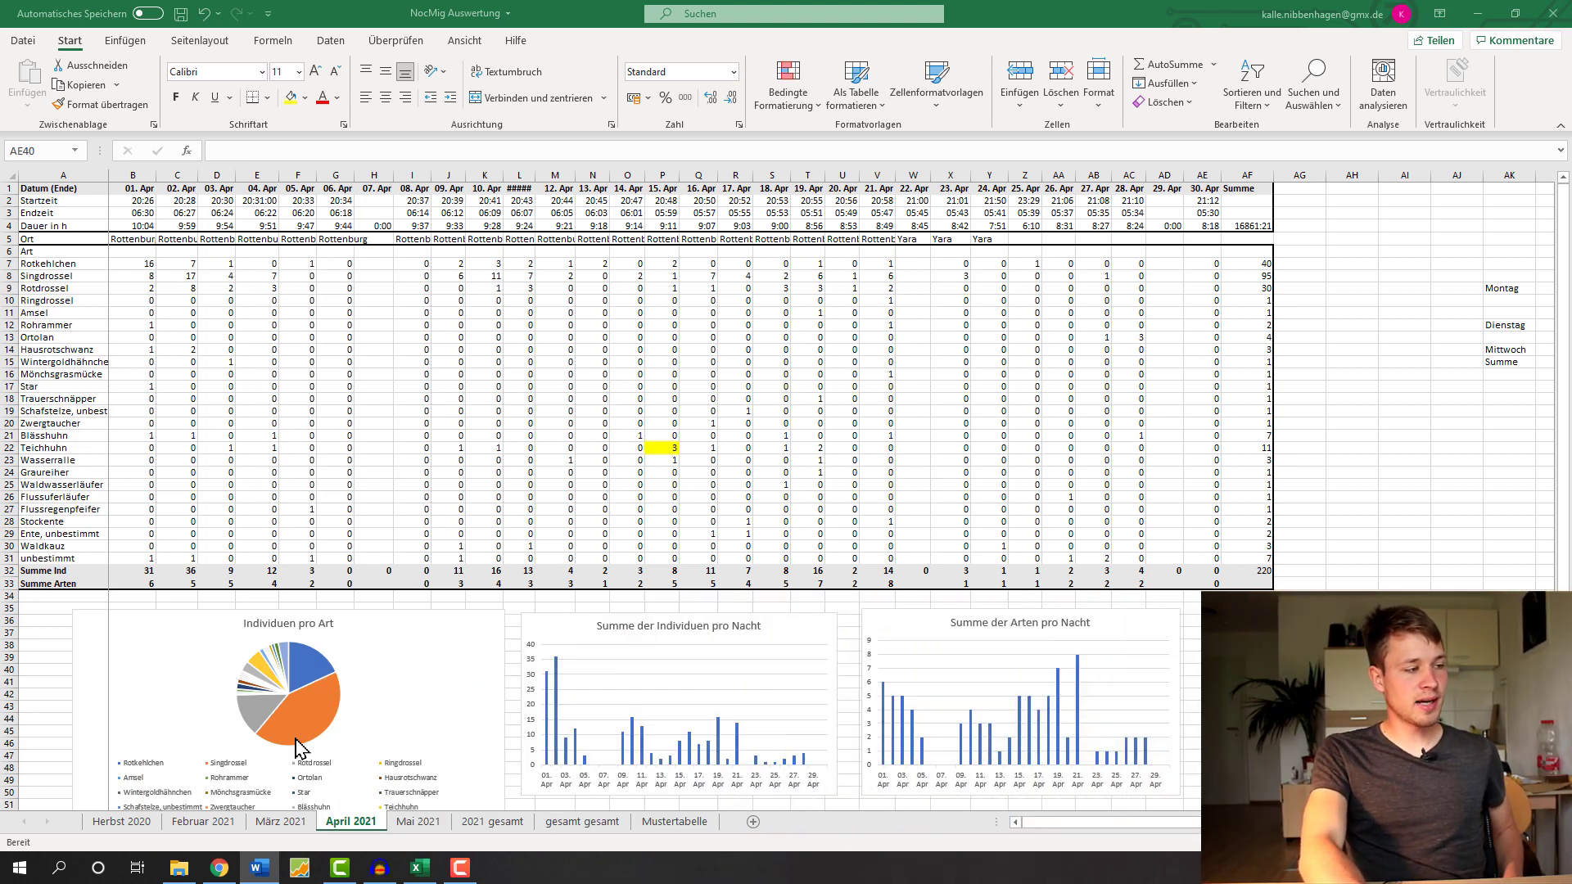
Step: Review the nightly Singdrossel counts in row 8 of the April 2021 sheet, from 01. Apr through to the Summe column
mouse_move(283, 735)
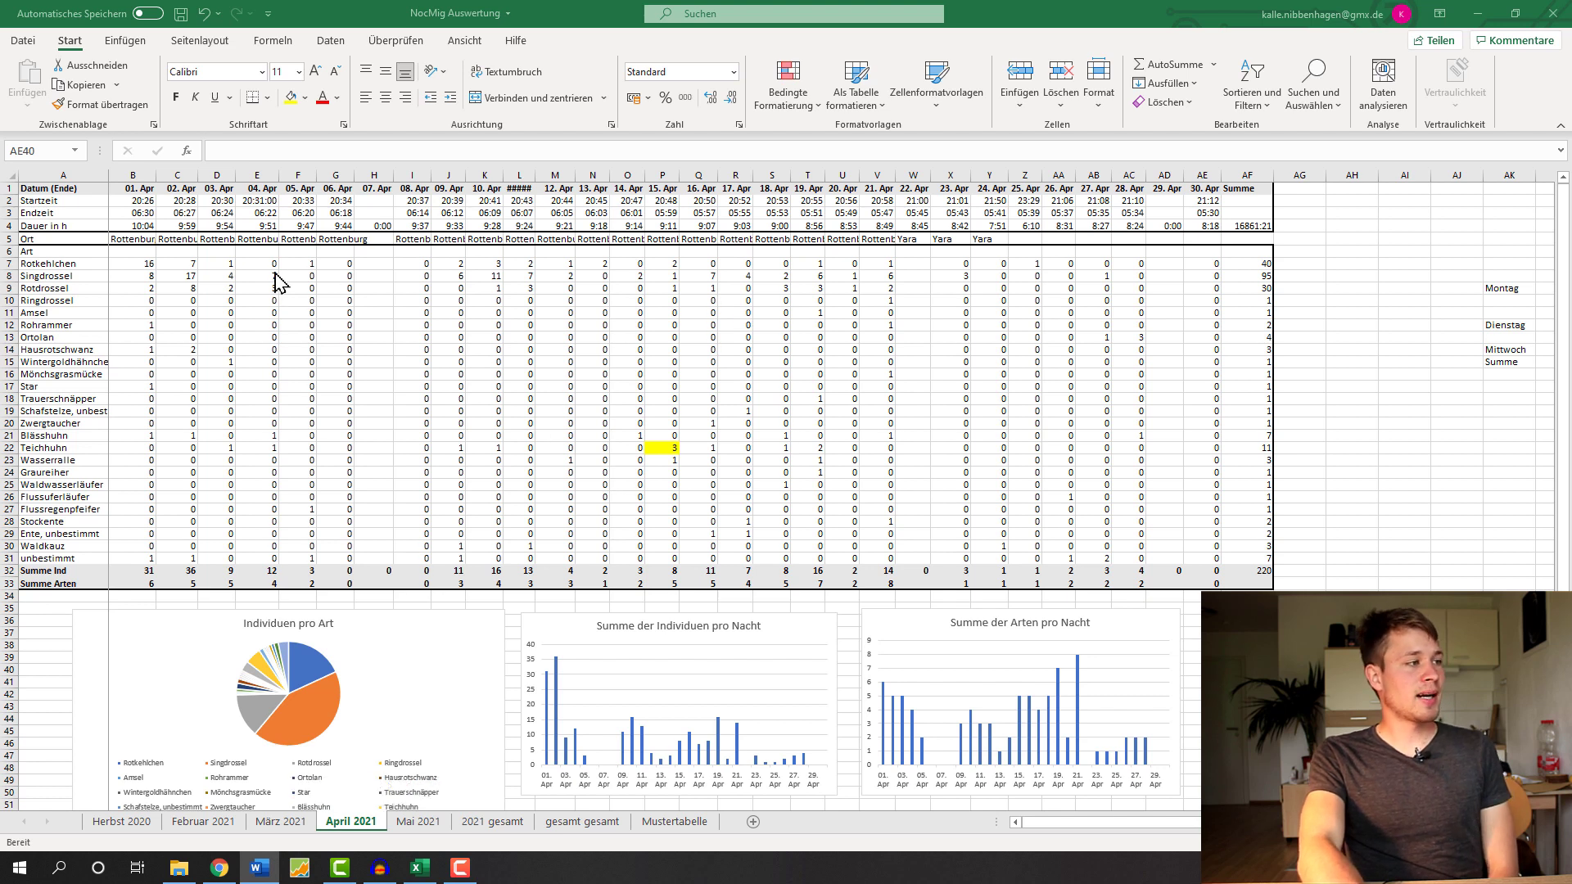
click(149, 276)
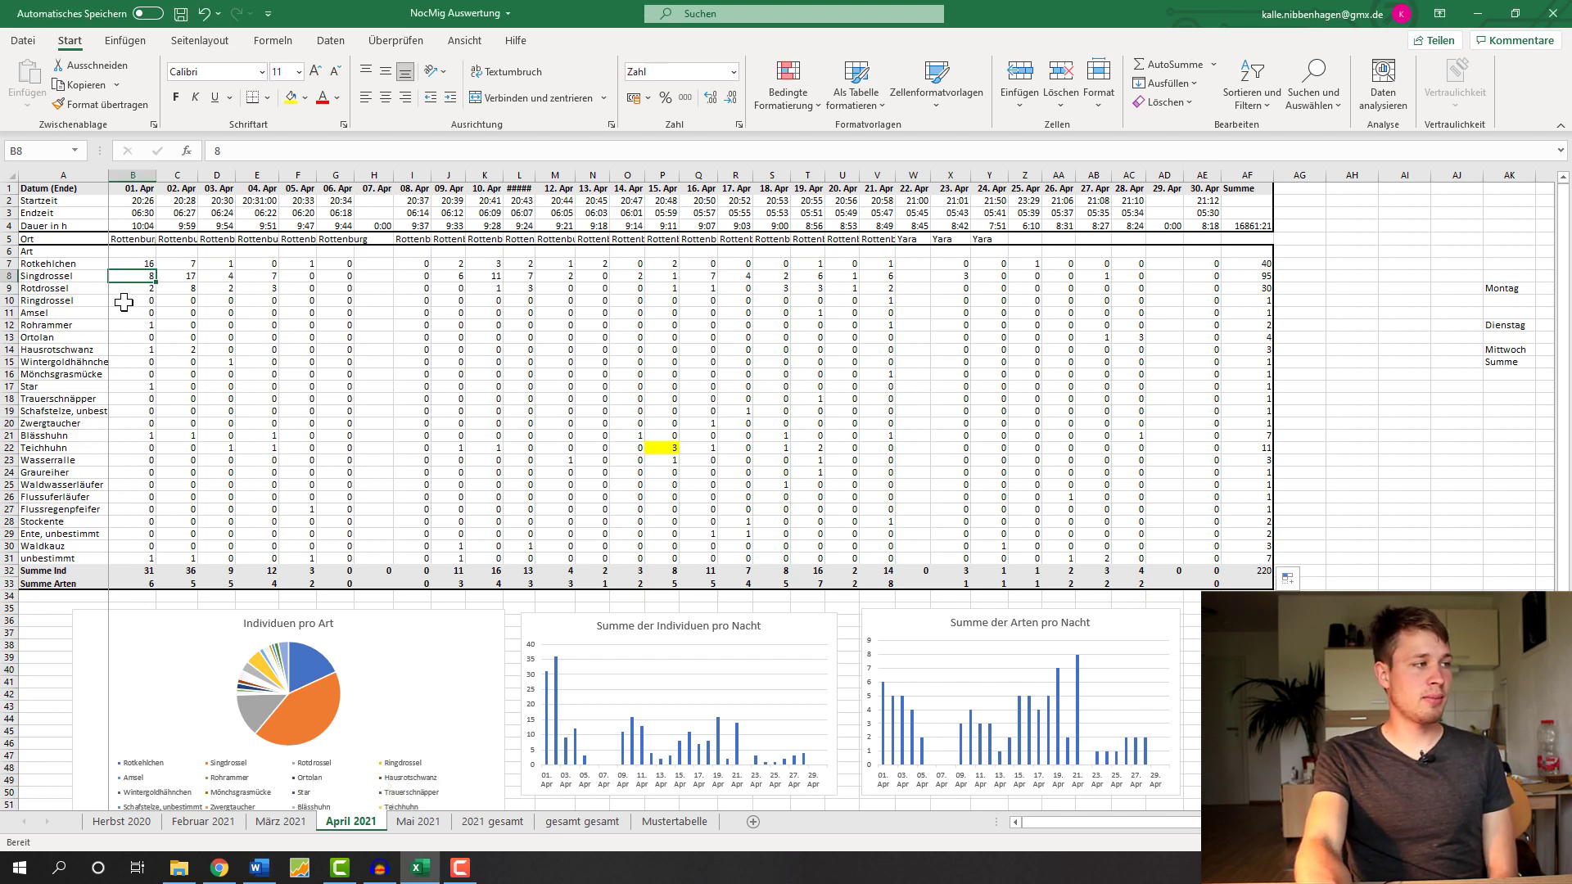
key(Right)
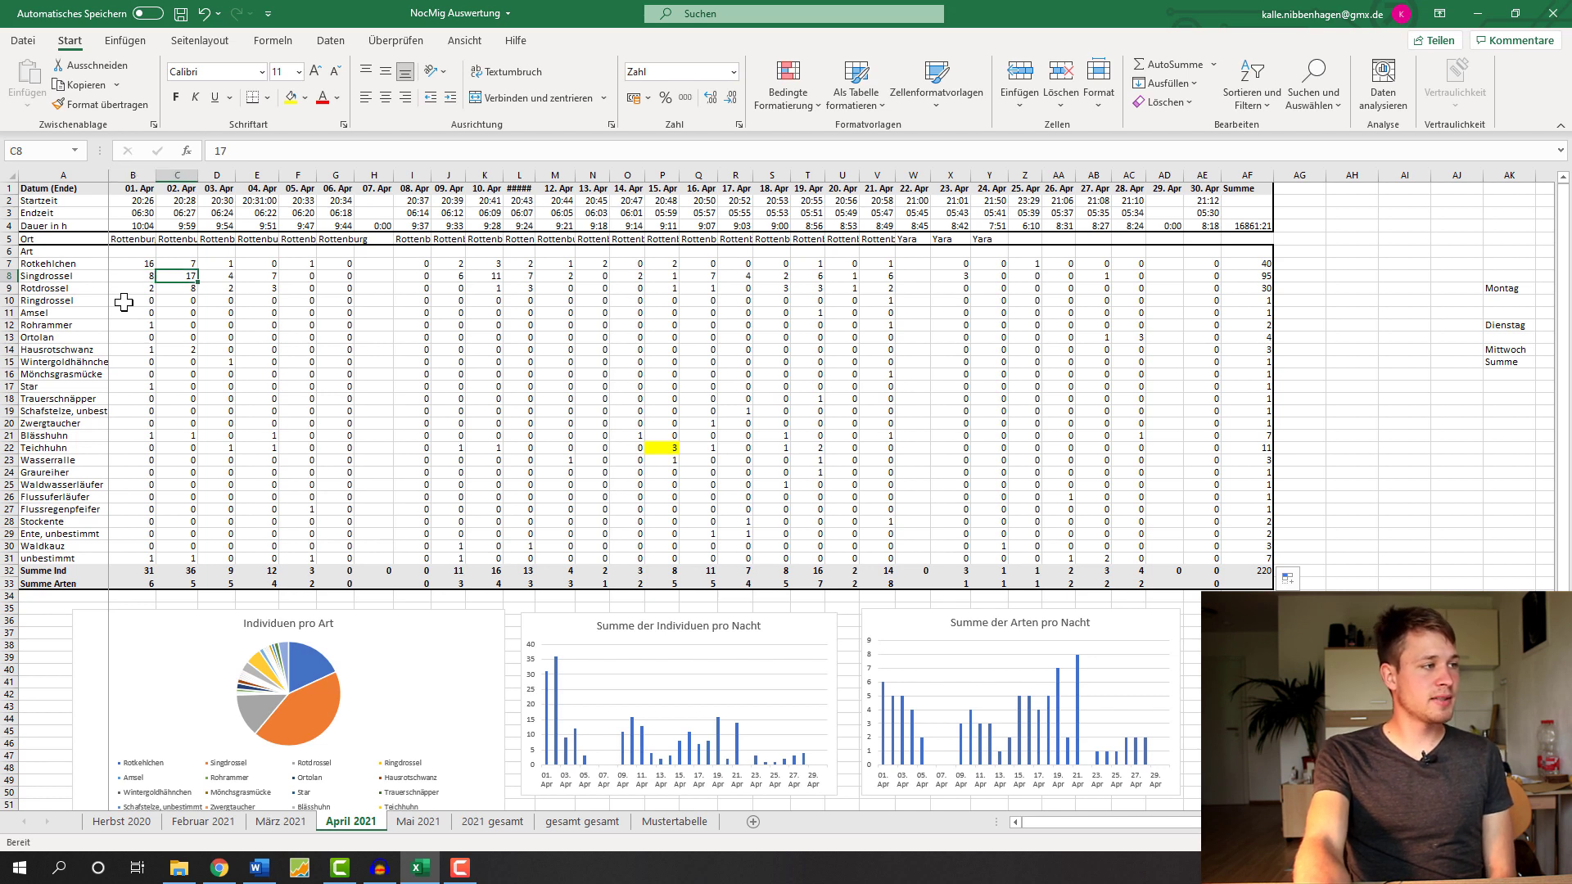
key(Right)
key(Right)
key(Right)
key(Right)
key(Right)
key(Right)
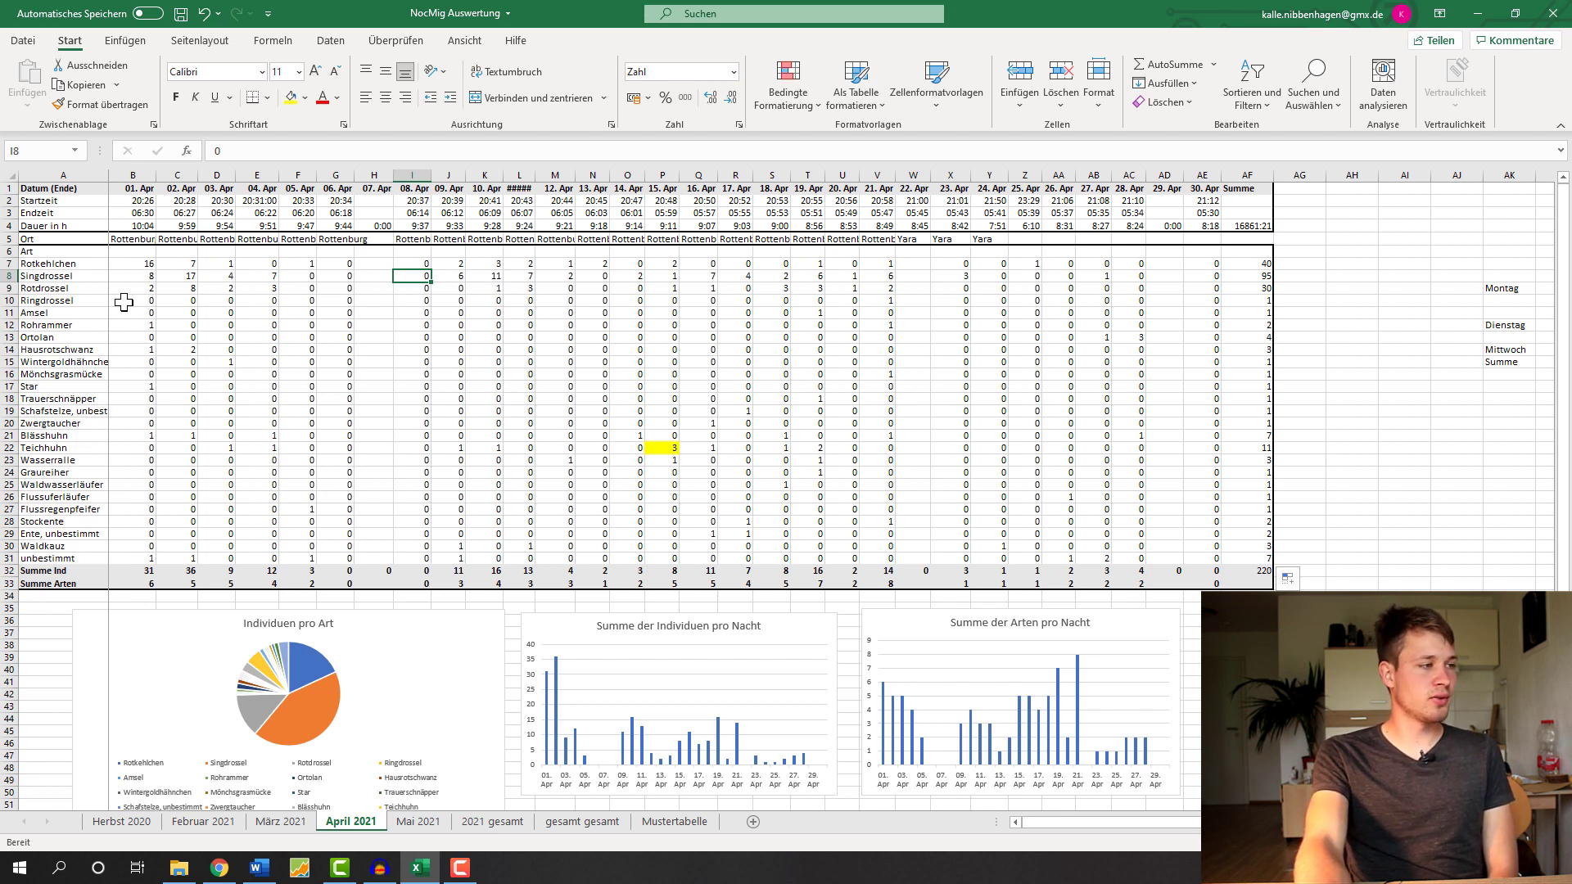
key(Right)
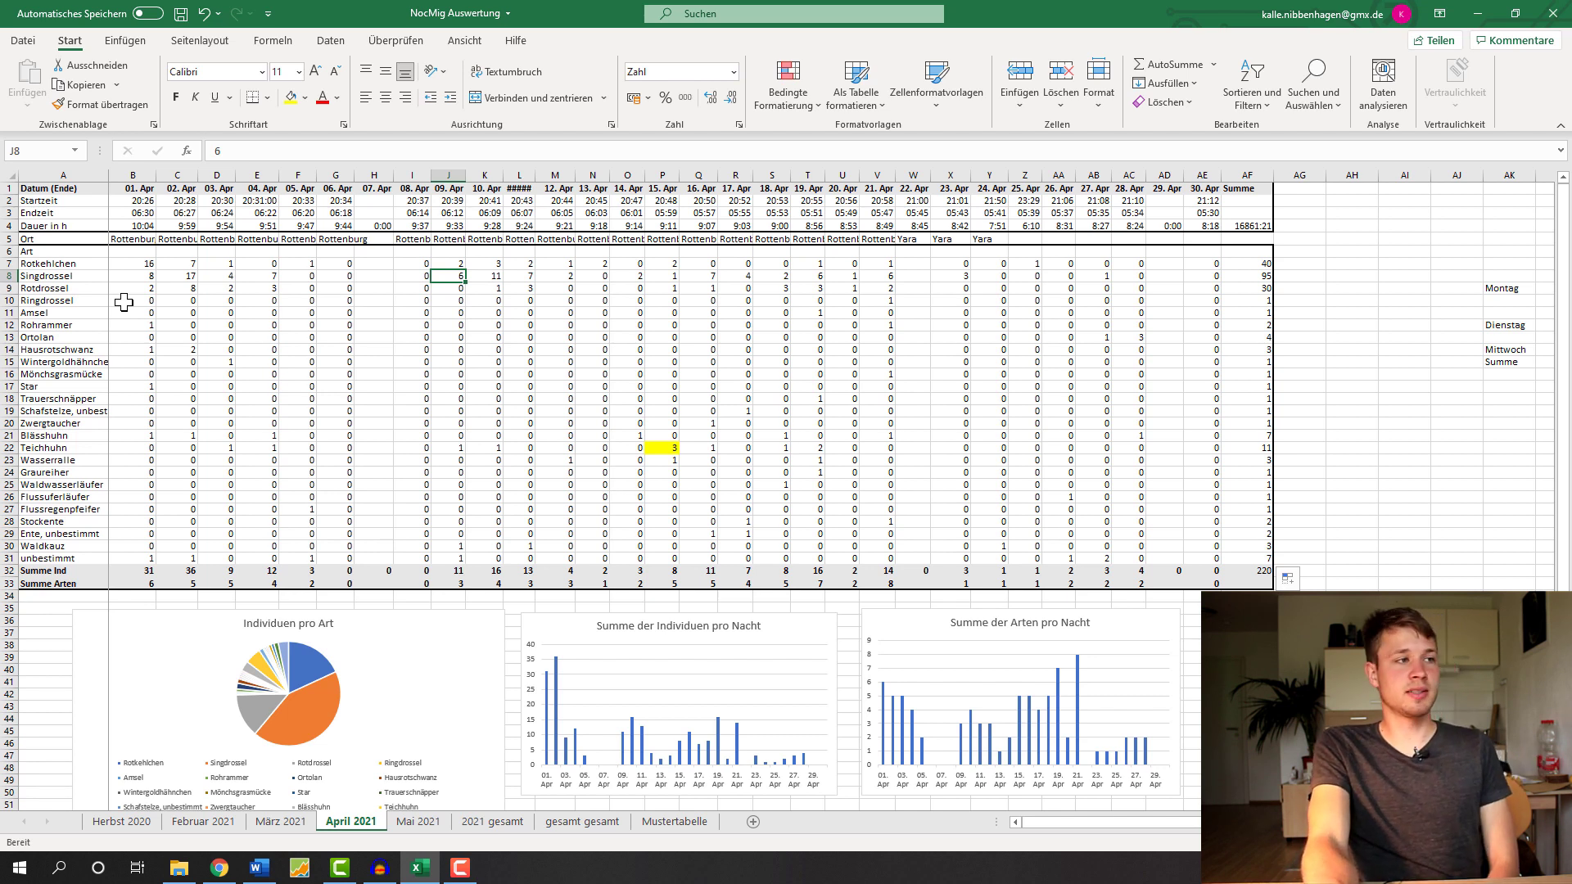
key(Right)
key(Right)
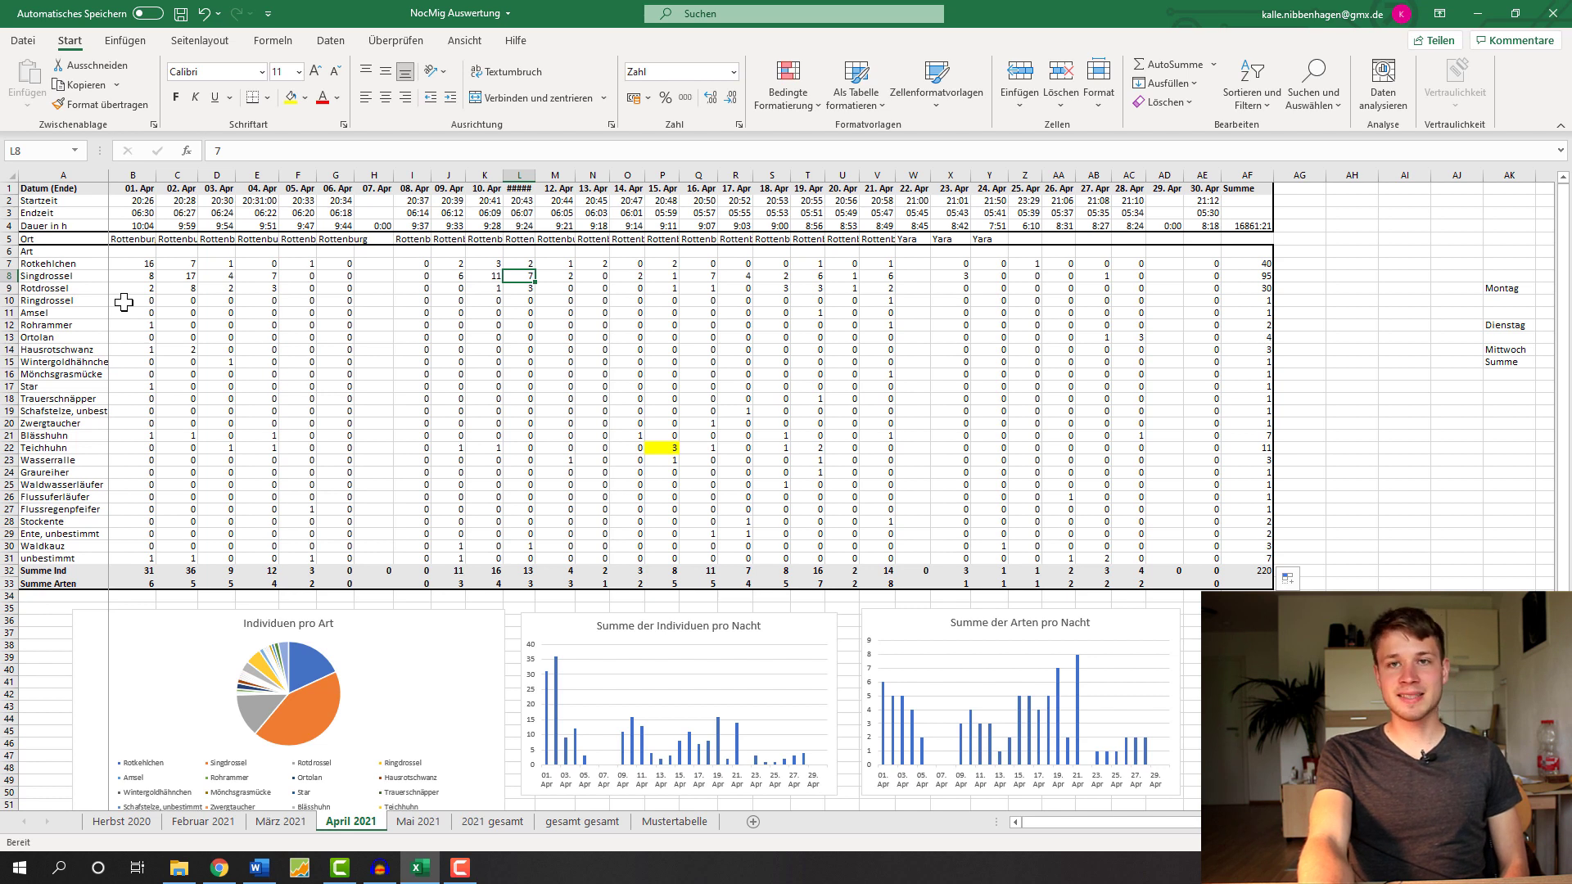
key(Right)
key(Right)
key(Right)
key(Right)
key(Right)
key(Right)
key(Right)
key(Right)
key(Right)
key(Right)
key(Right)
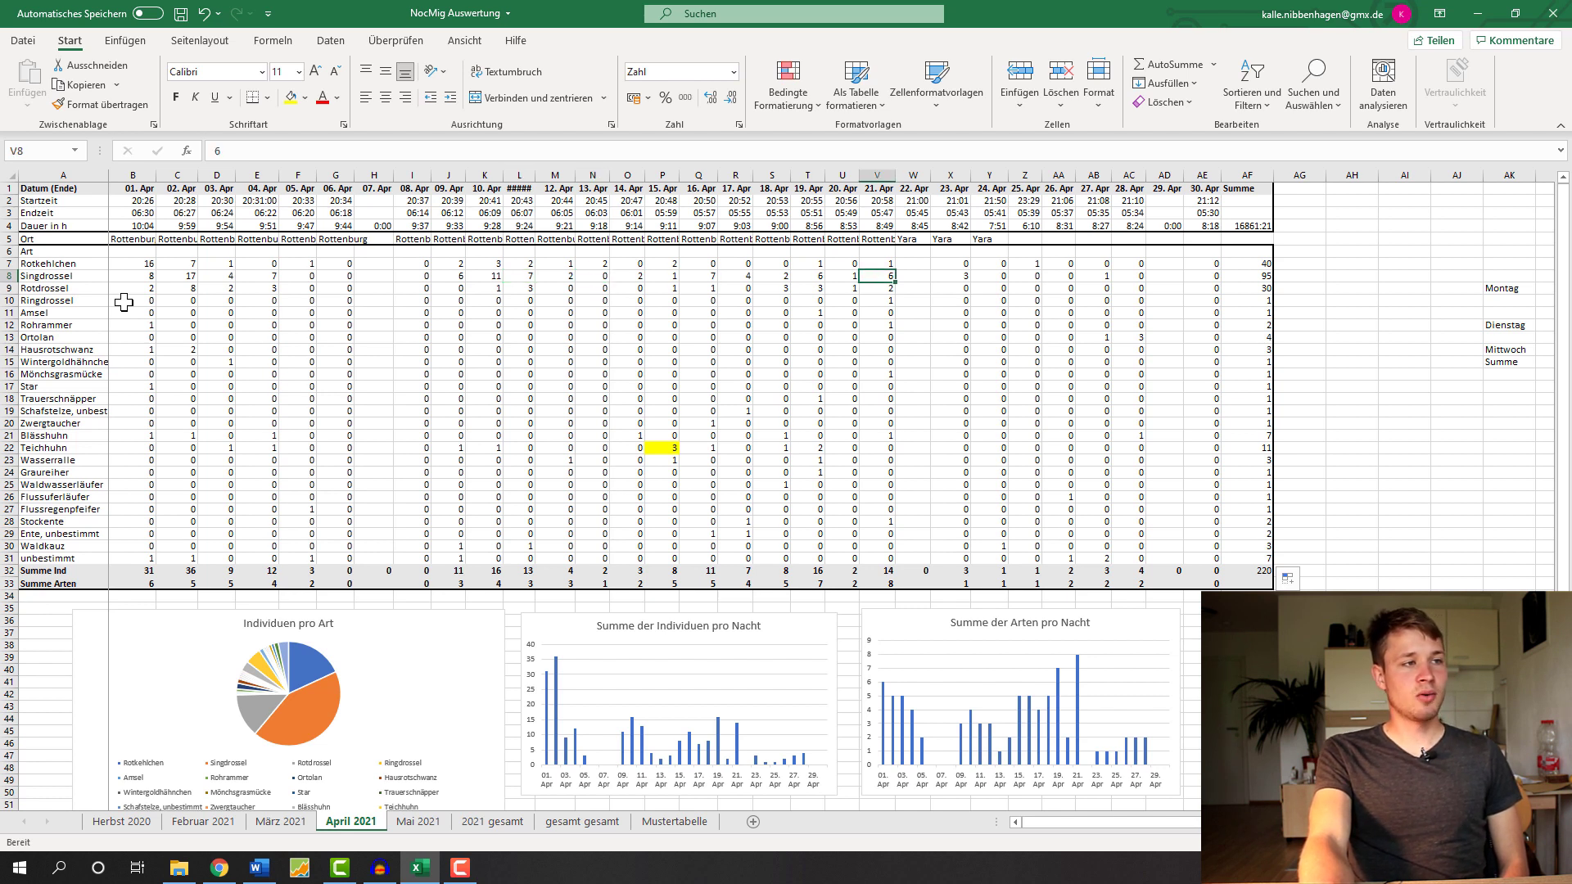
key(Right)
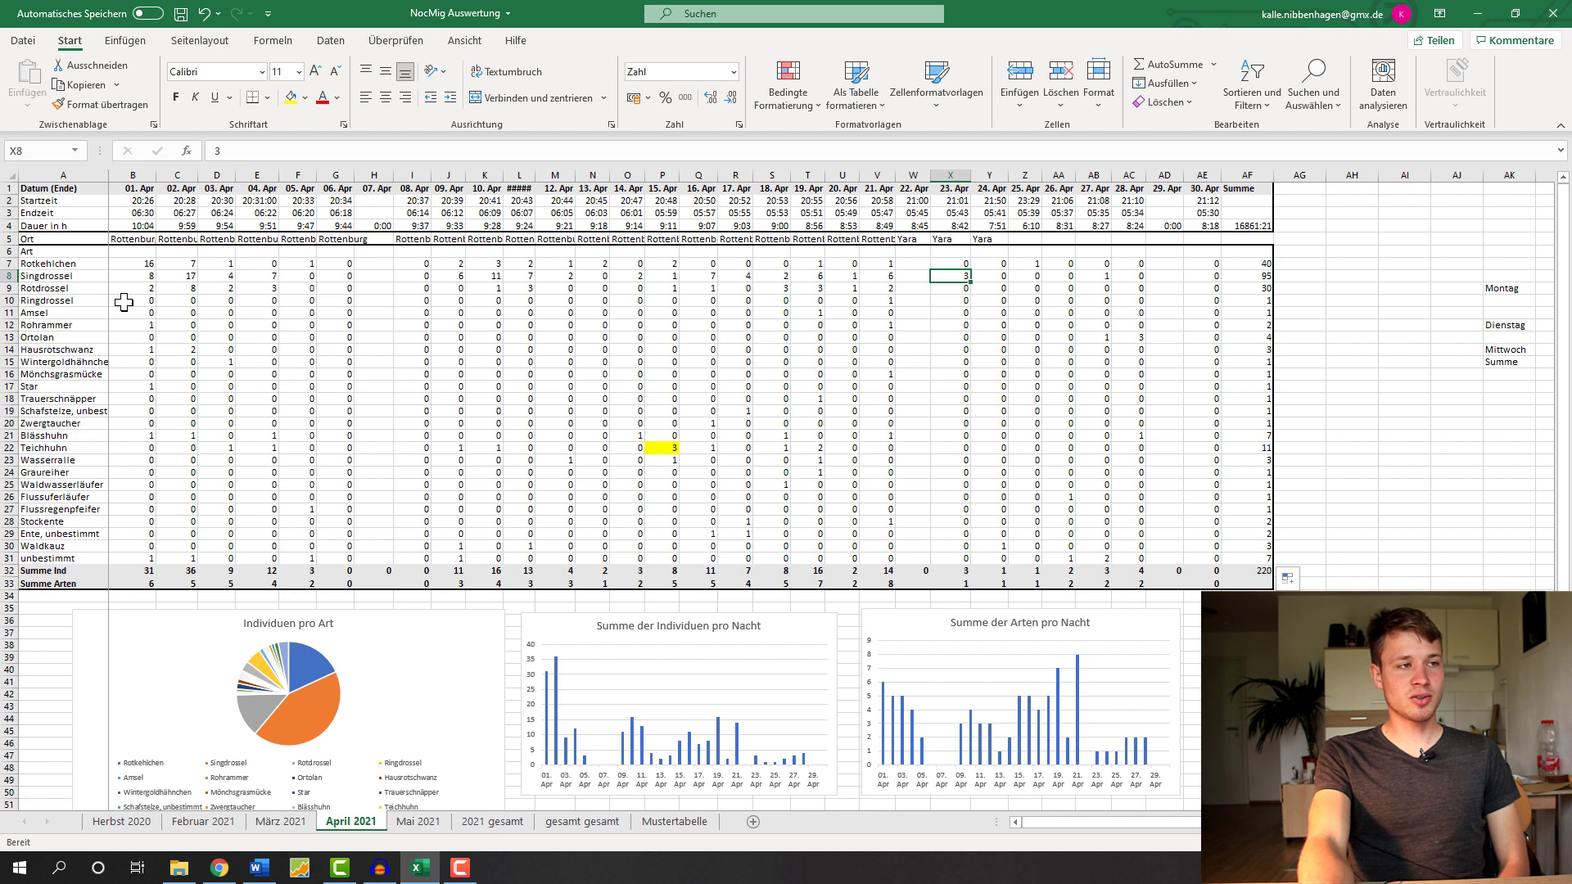
key(Right)
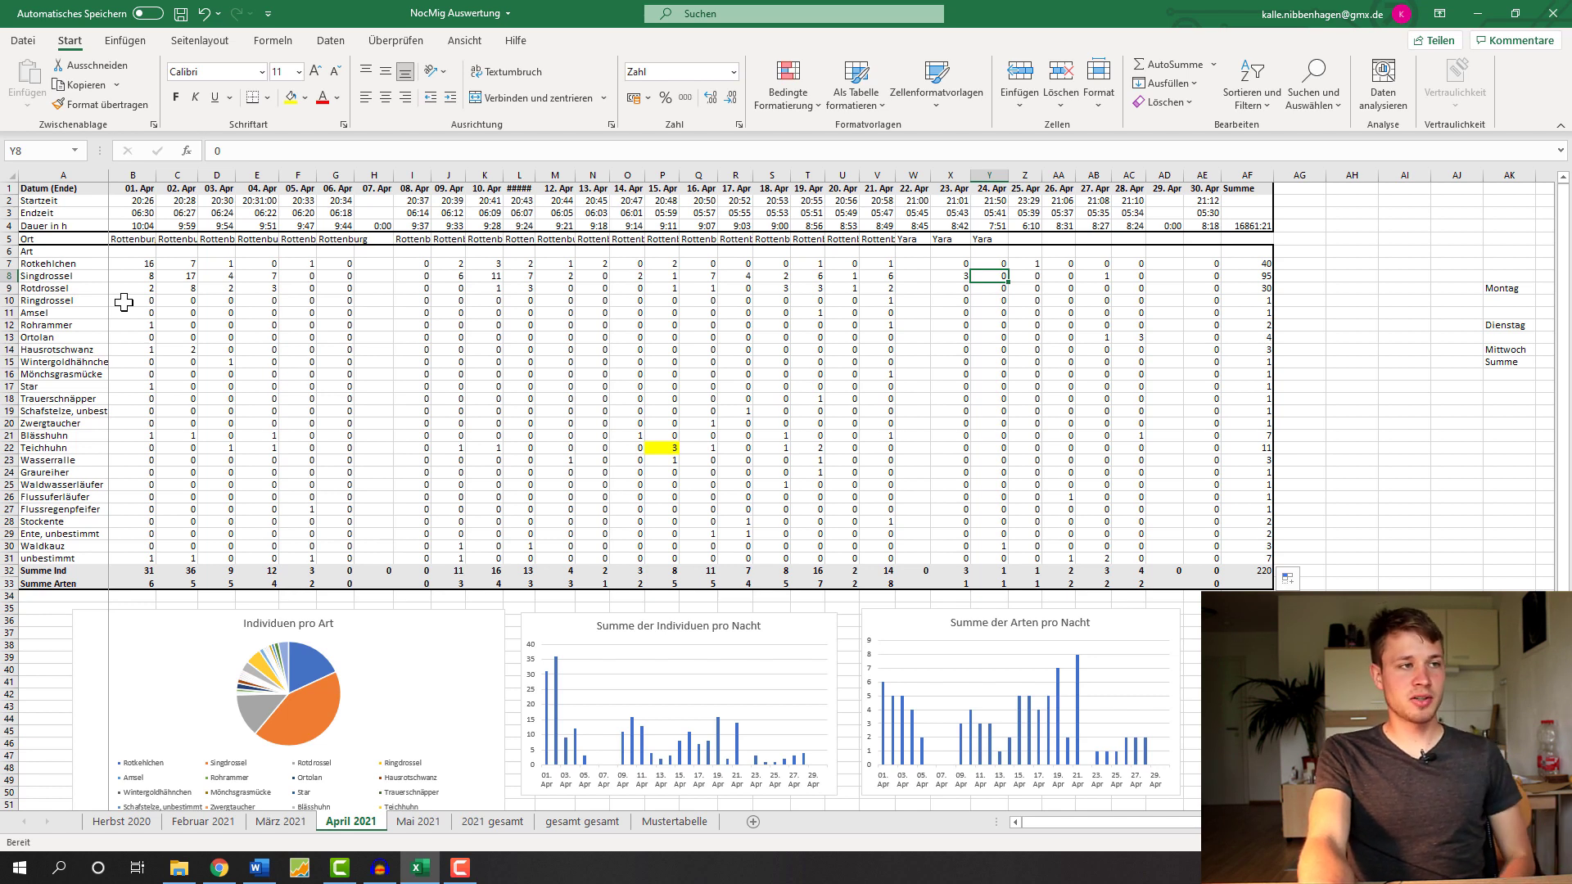
key(Right)
key(Right)
key(Right)
key(Right)
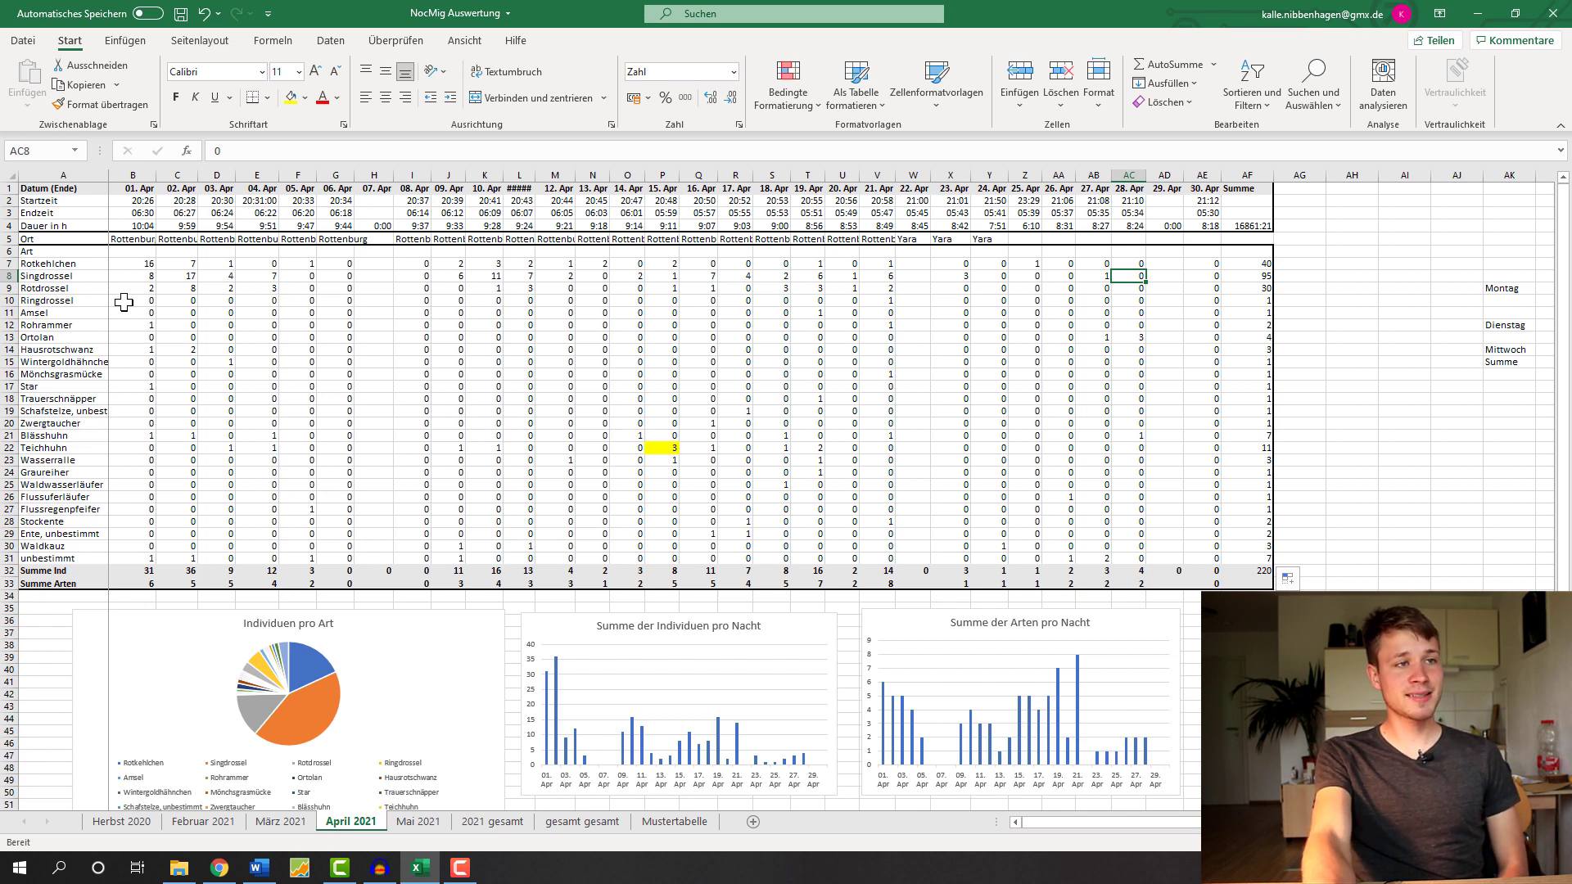
key(Right)
key(Right)
key(Right)
key(Right)
Step: Review the Rotkehlchen counts in row 7, from the Summe column back to the first nights of April
key(Up)
key(Left)
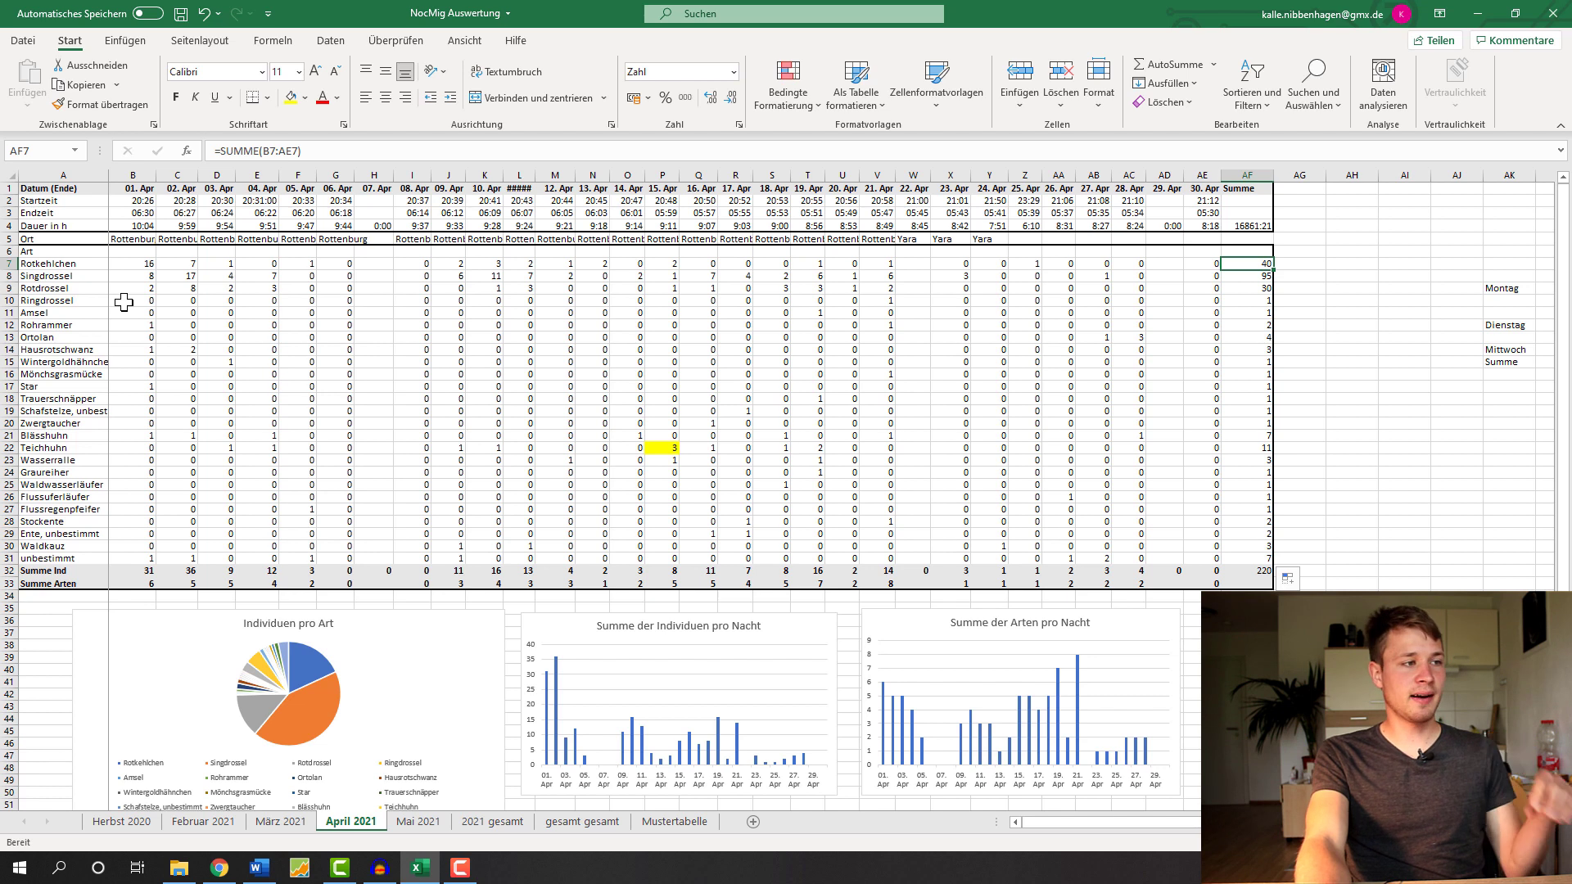
key(Left)
key(Left)
key(Left)
key(Left)
key(Left)
key(Left)
key(Left)
key(Left)
key(Left)
key(Left)
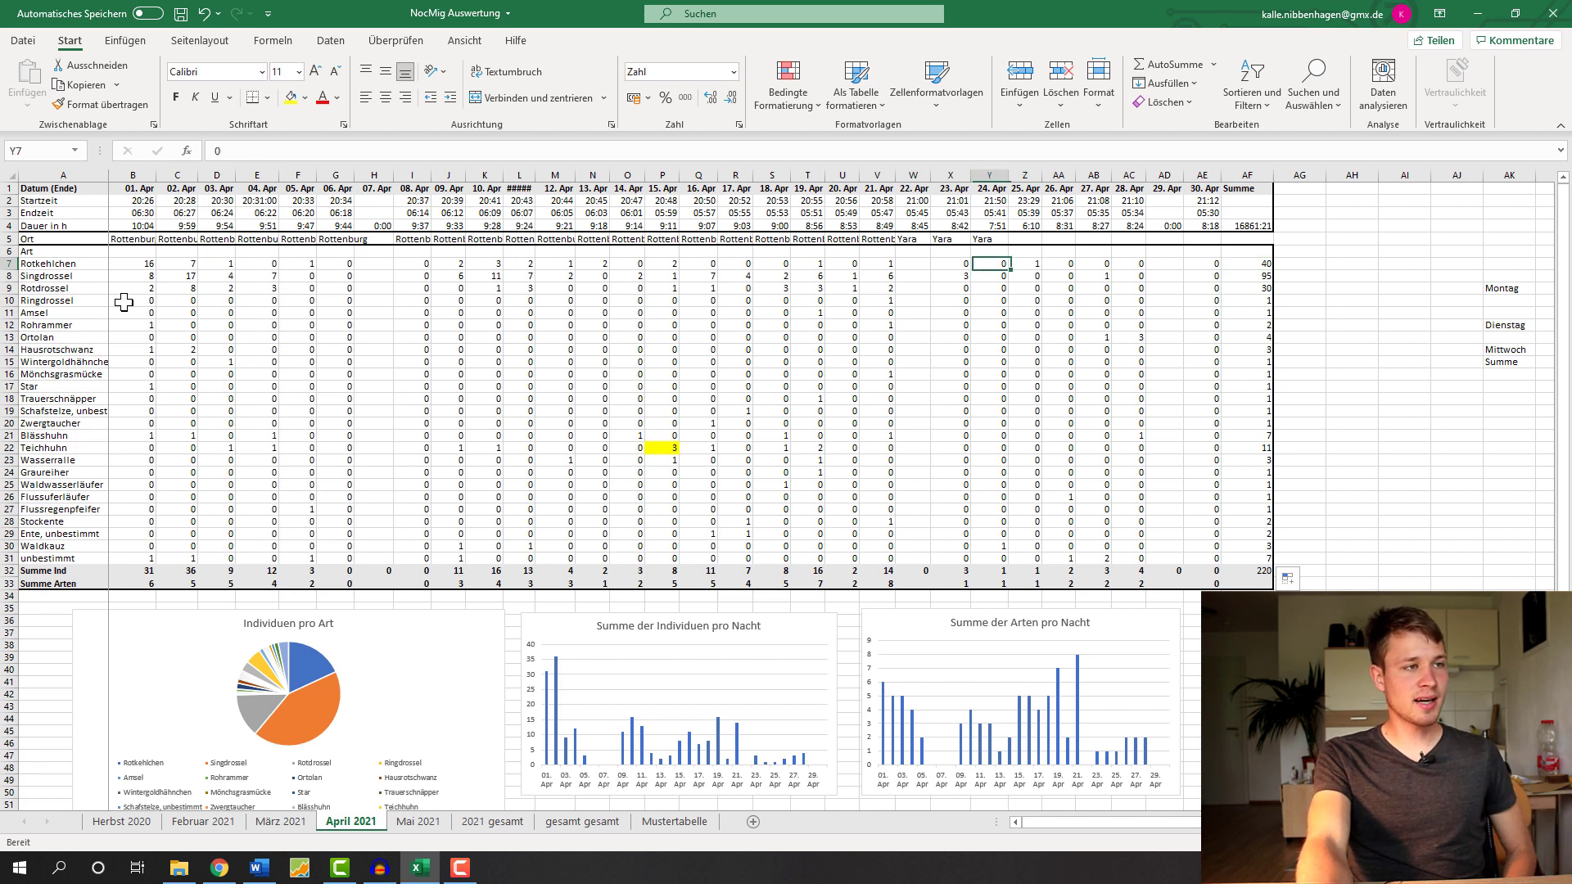
key(Left)
key(Left)
key(Left)
key(Left)
key(Left)
key(Left)
key(Left)
key(Left)
key(Left)
key(Left)
key(Left)
key(Left)
key(Left)
key(Left)
key(Left)
key(Left)
key(Left)
key(Left)
key(Left)
key(Left)
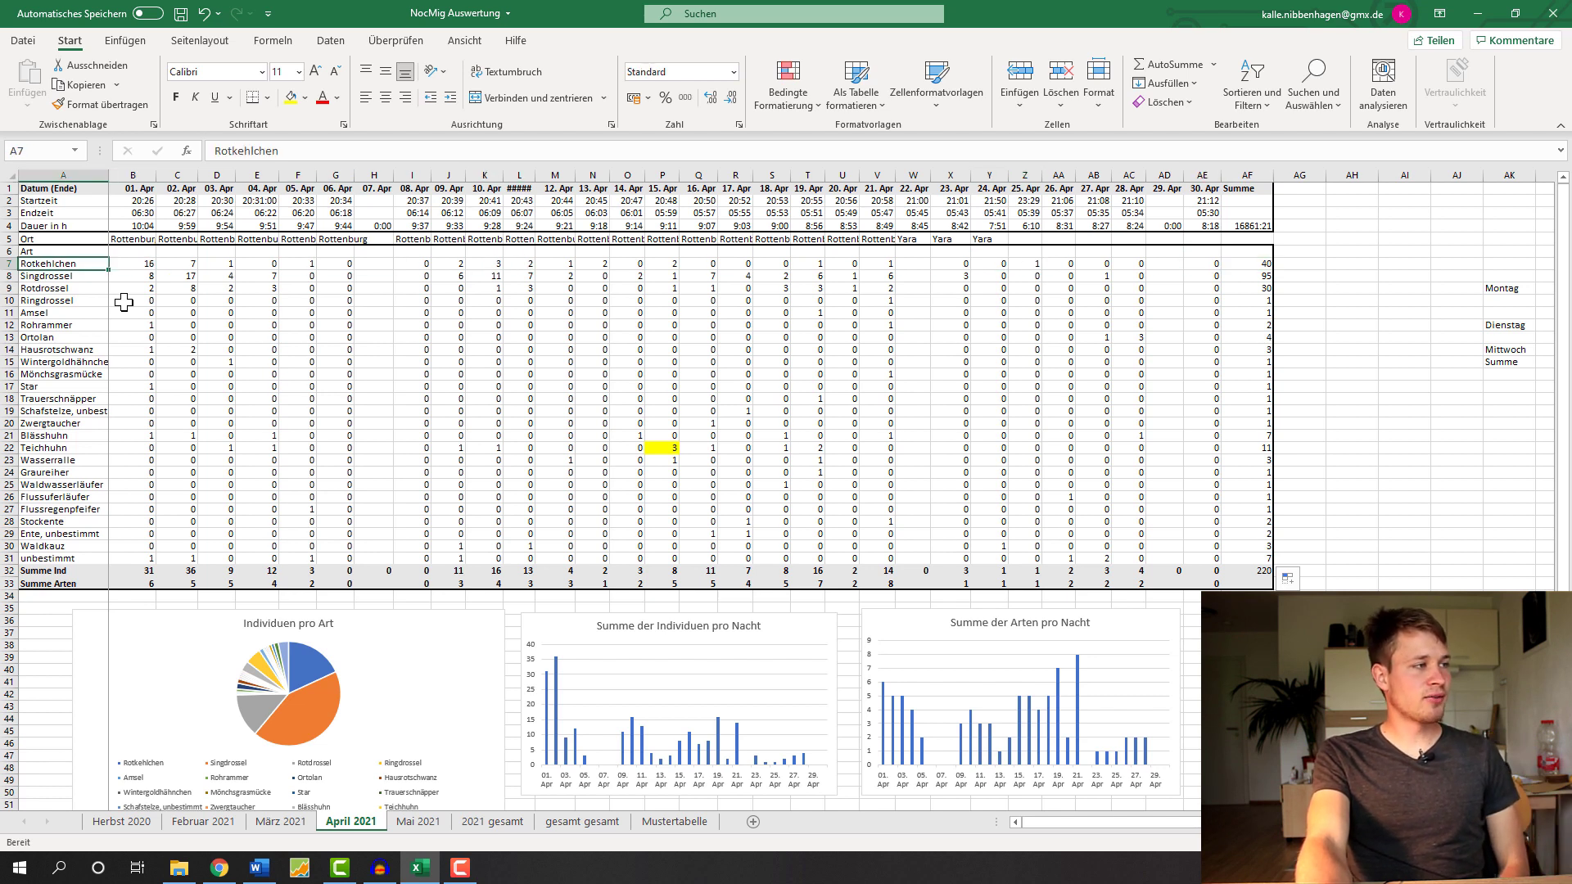
key(Right)
key(Right)
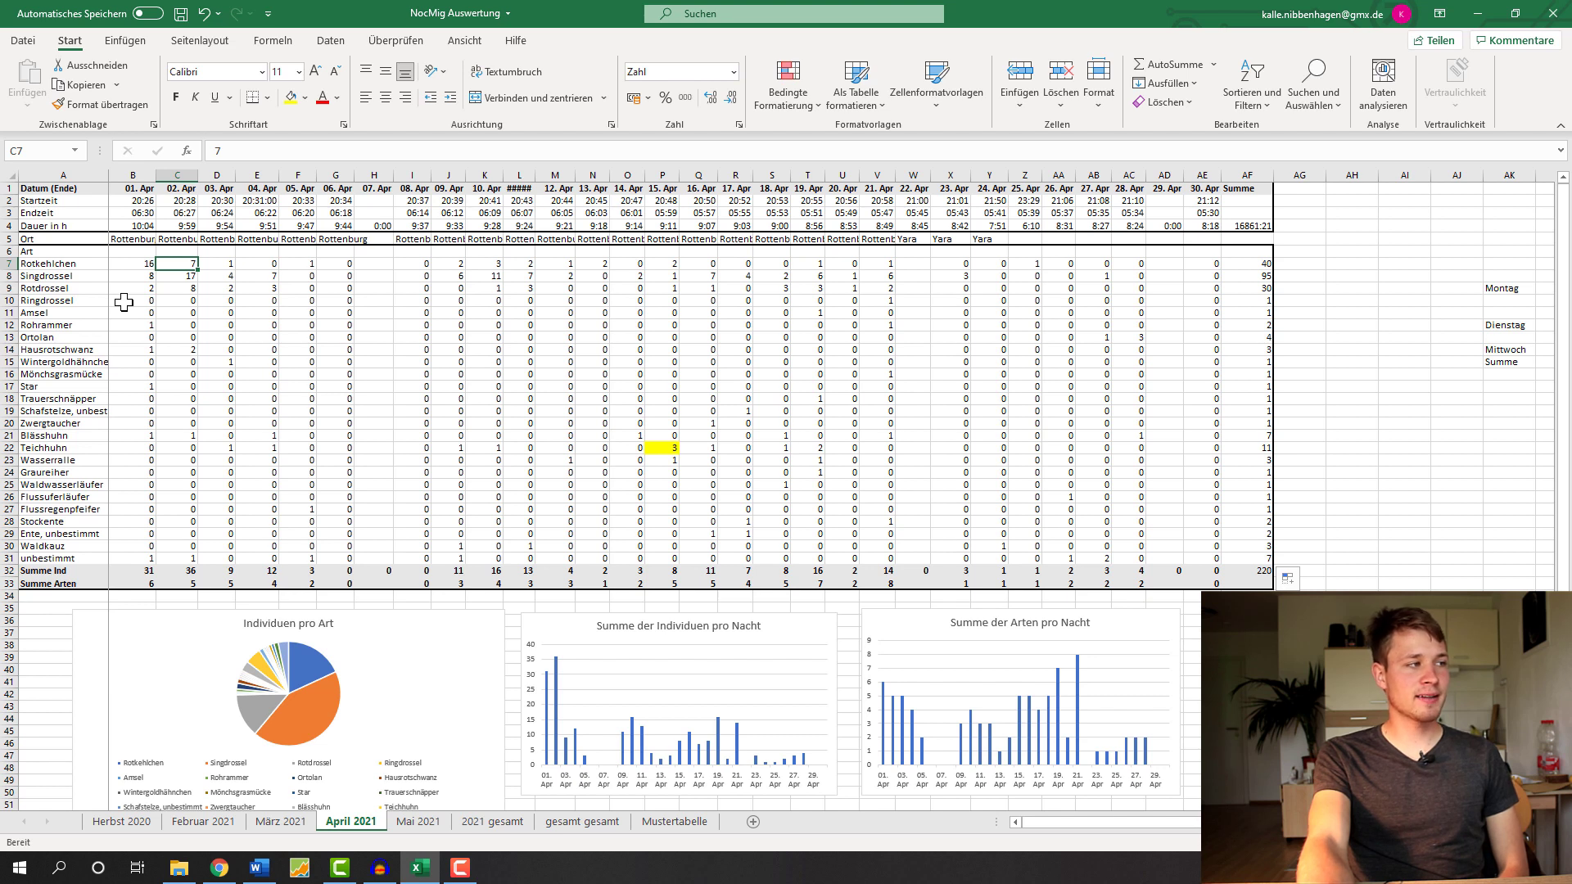
key(Left)
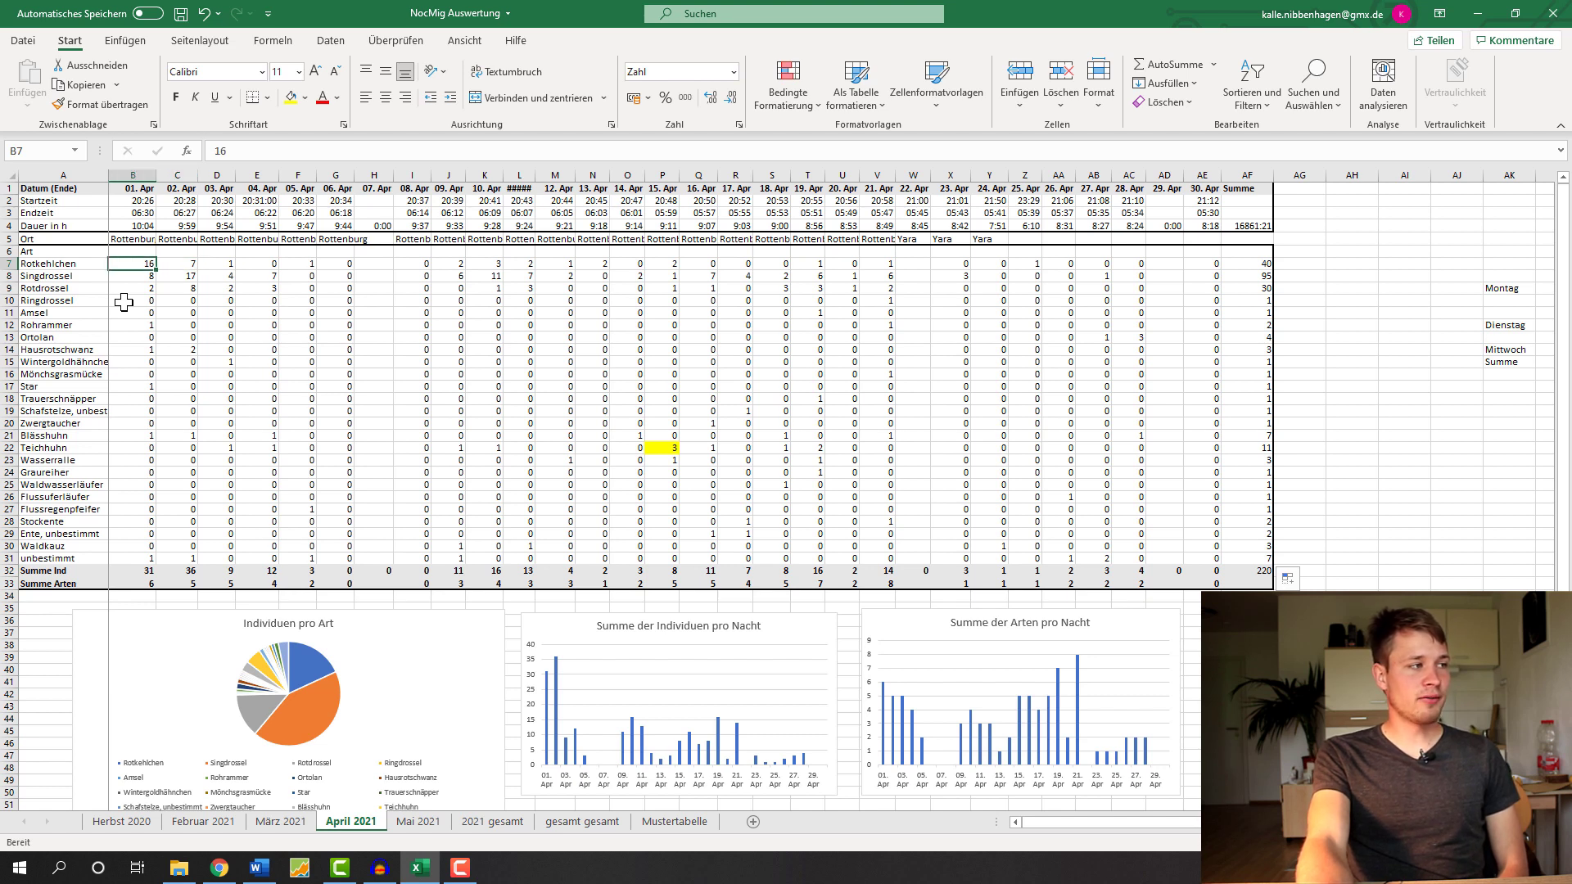
key(Right)
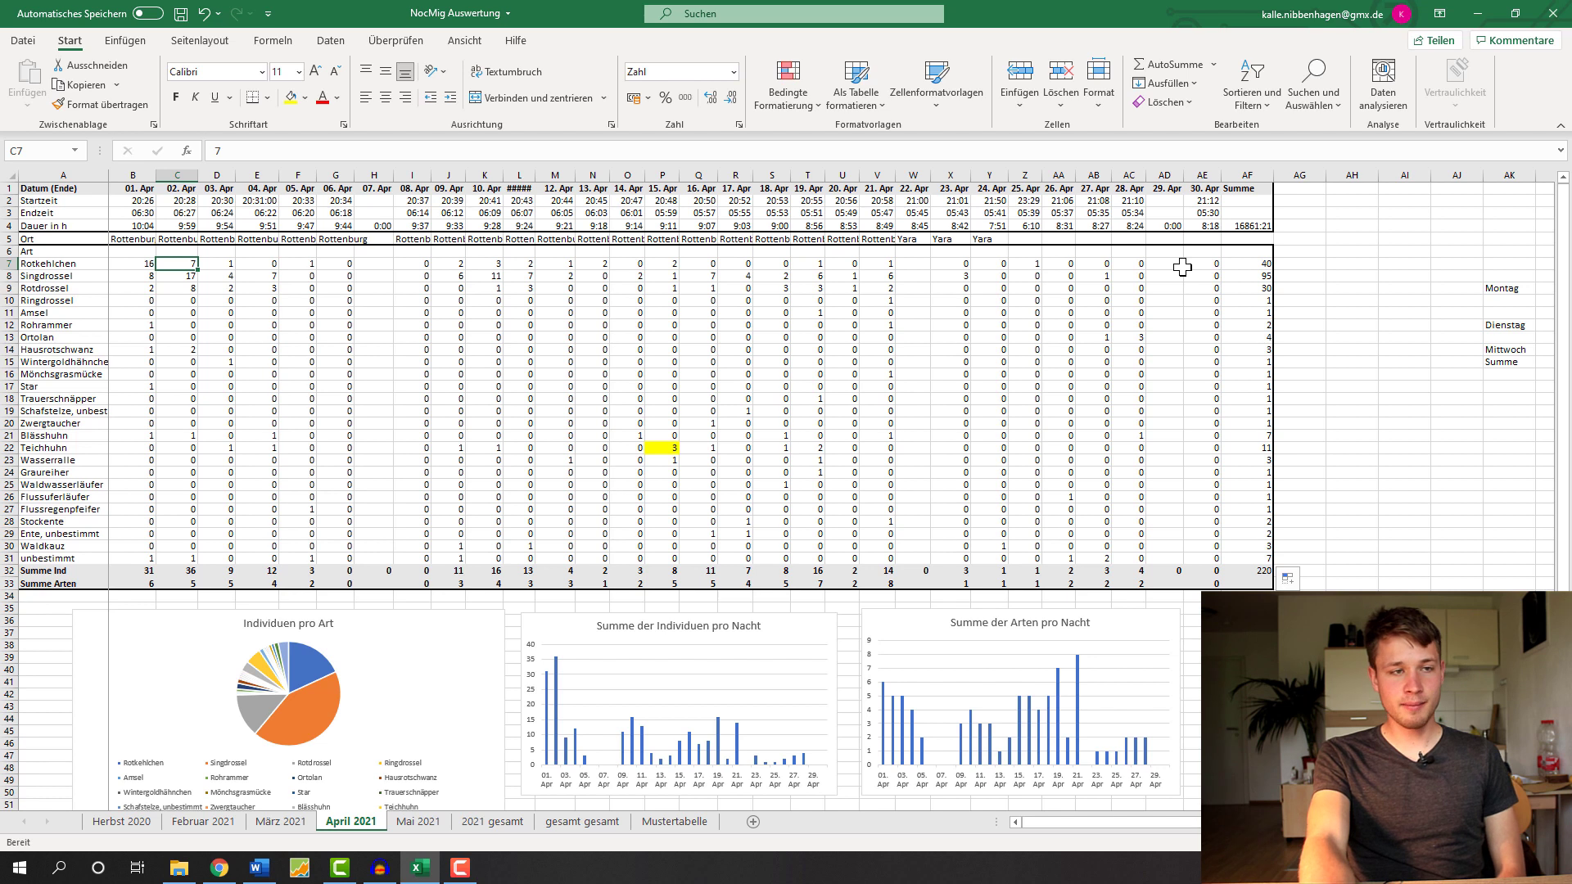
Step: Check the Rotdrossel total in row 9 and its nightly counts from 01. Apr to about 22. Apr
click(1250, 287)
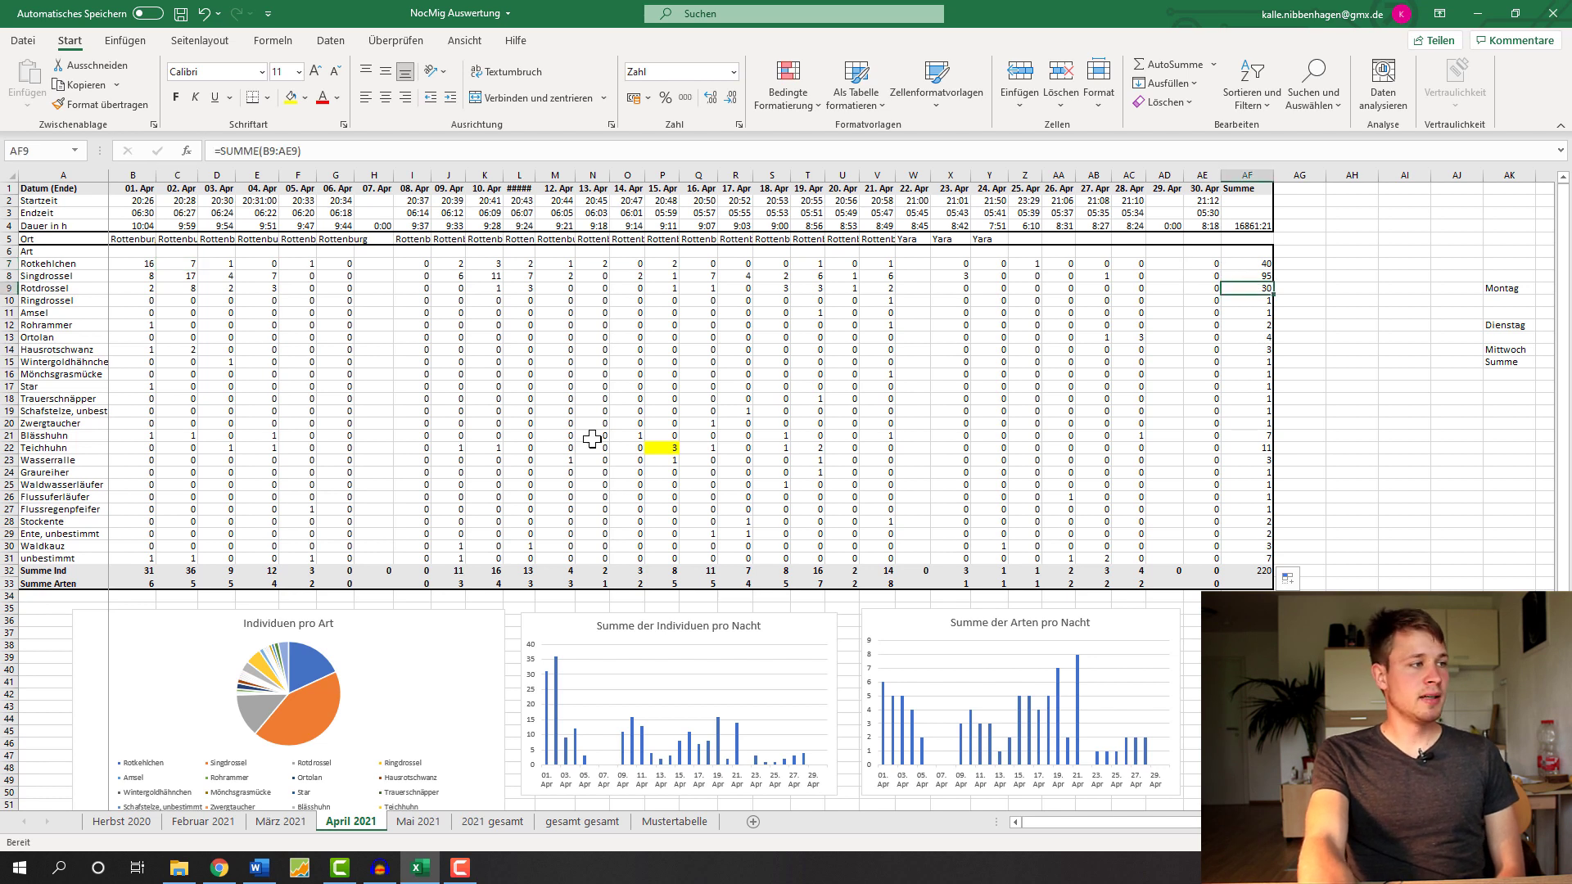
click(144, 288)
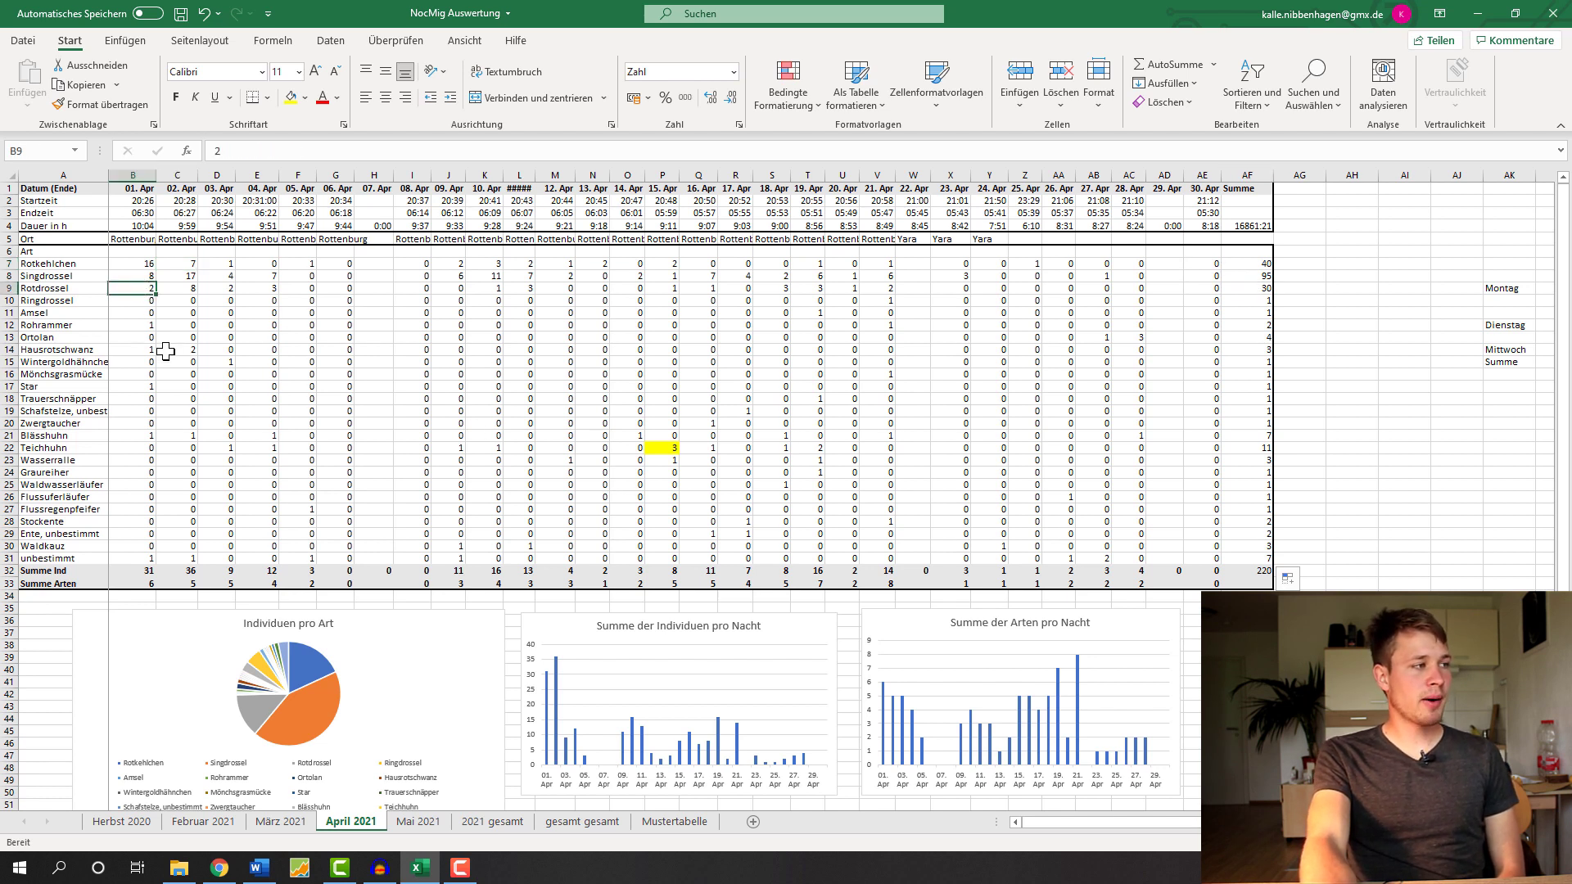
key(Right)
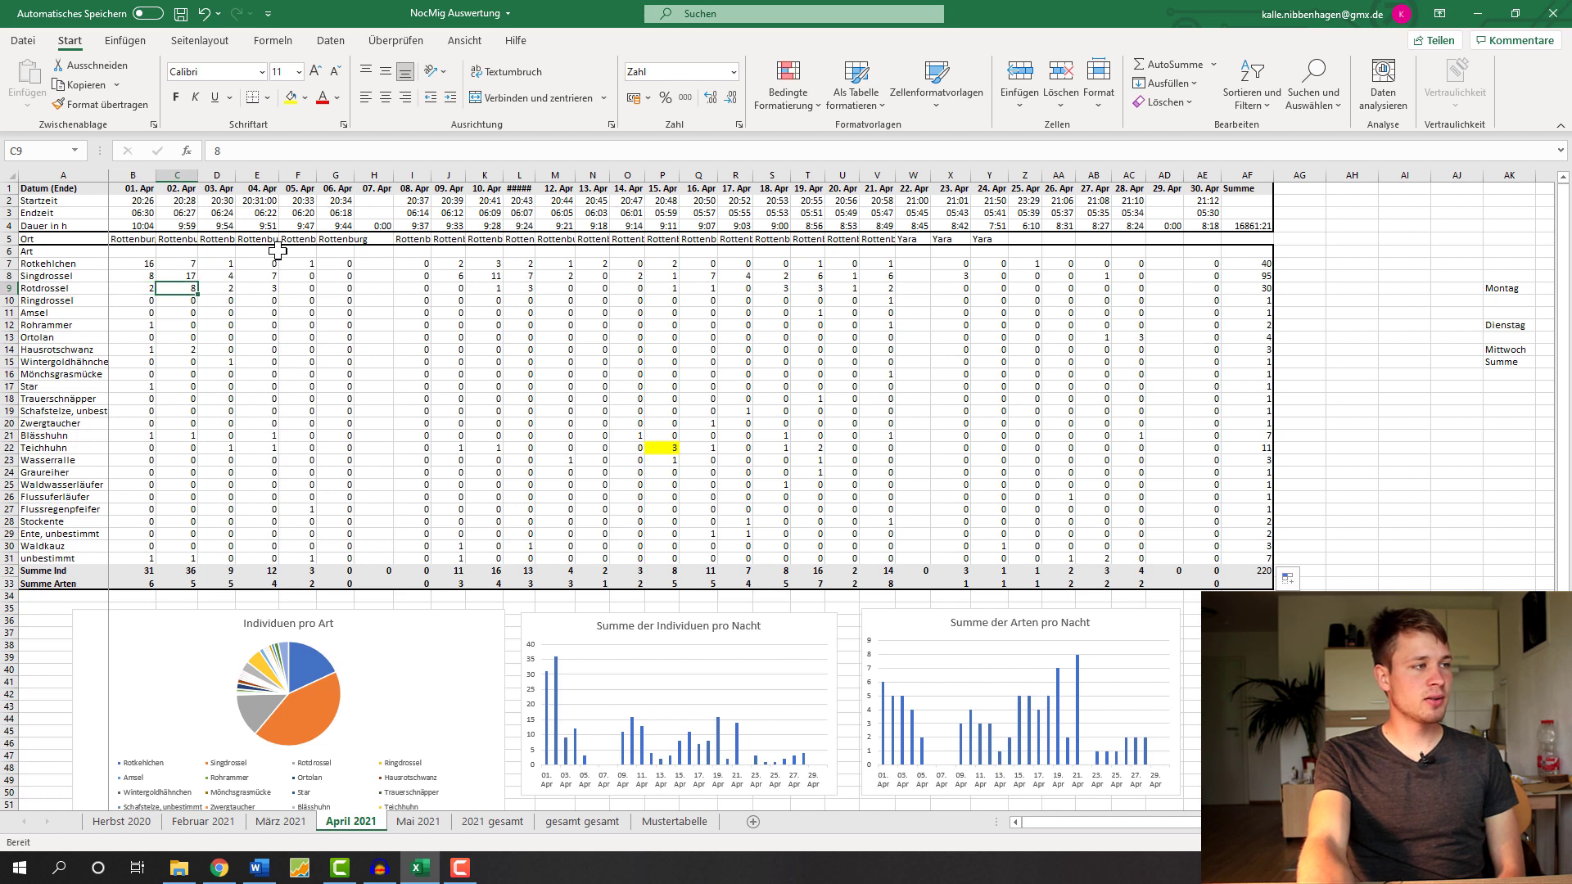
click(514, 288)
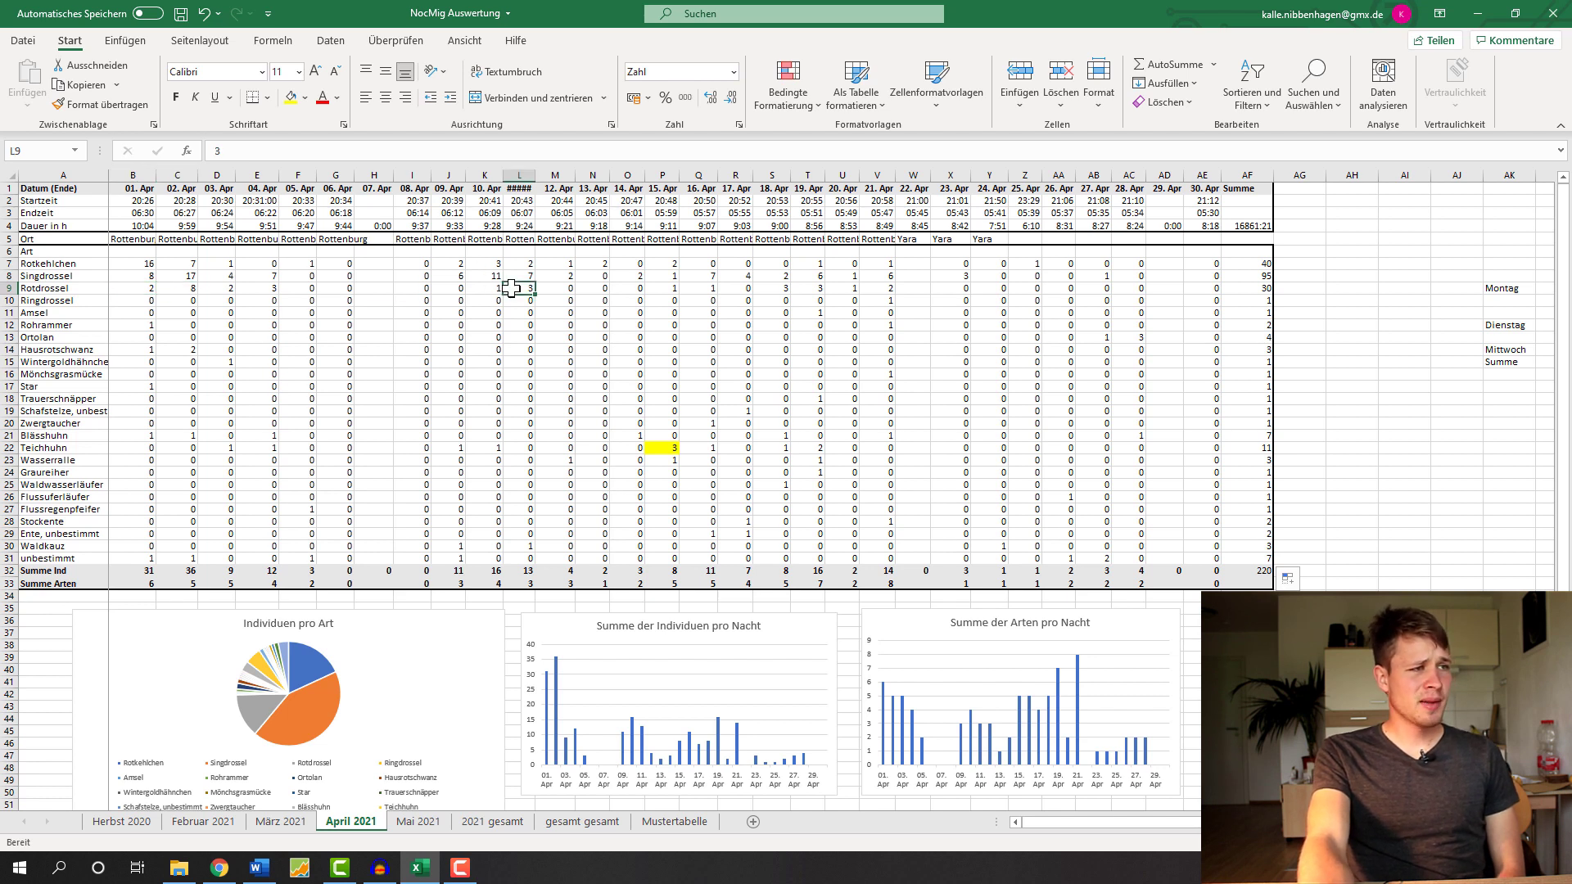
click(952, 287)
click(915, 288)
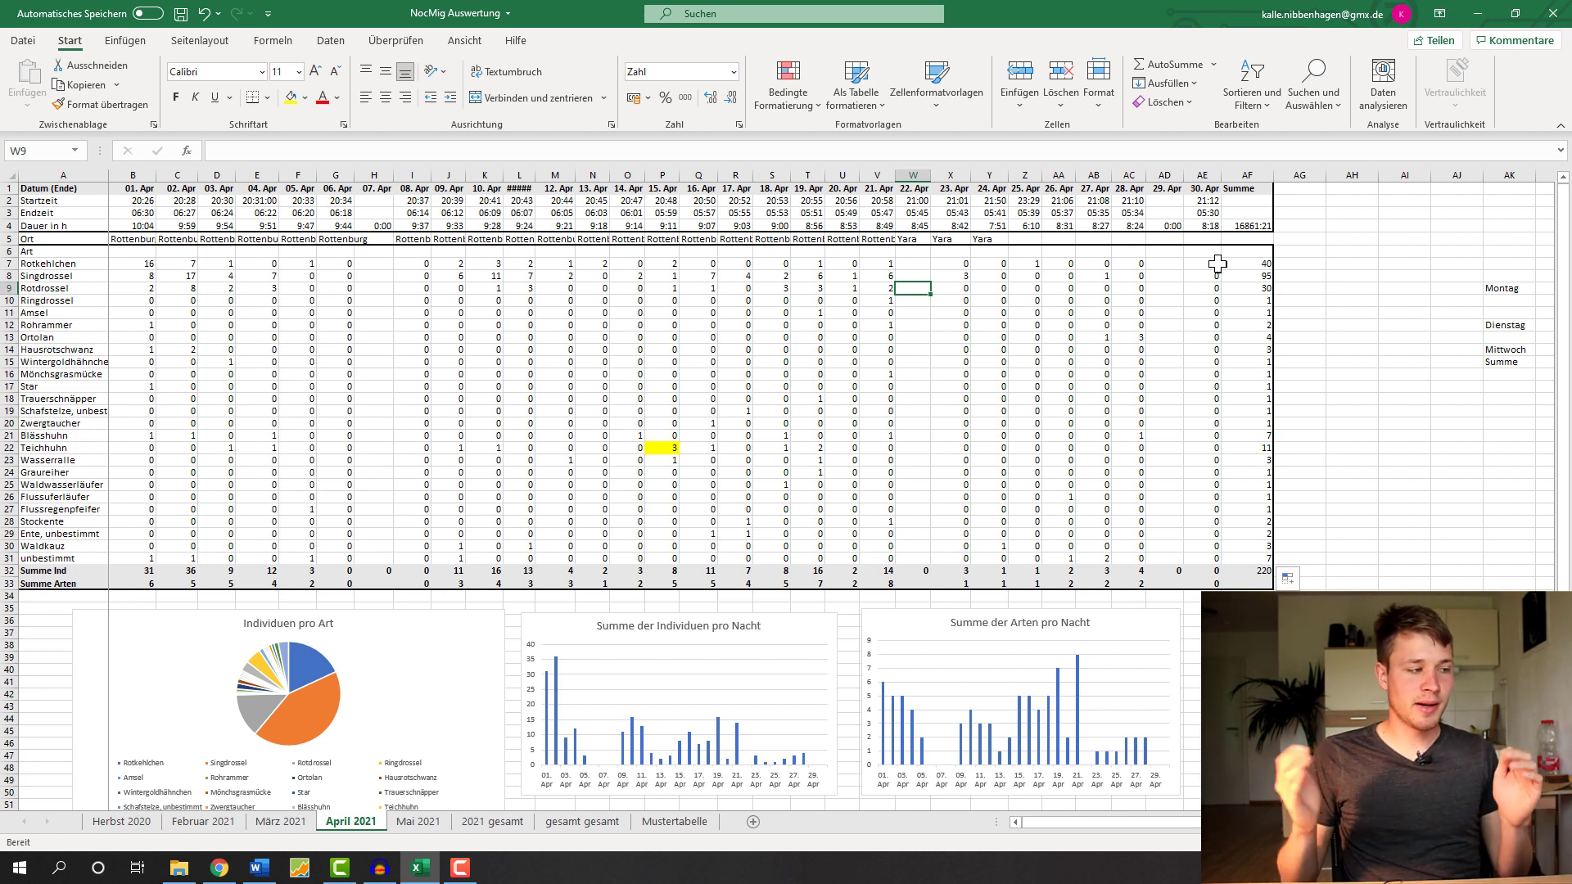
Step: Examine the March totals for Singdrossel, Amsel, Rotdrossel and Rotkehlchen in the Summe row of the März 2021 sheet
click(297, 827)
scroll(850, 555, right, 3)
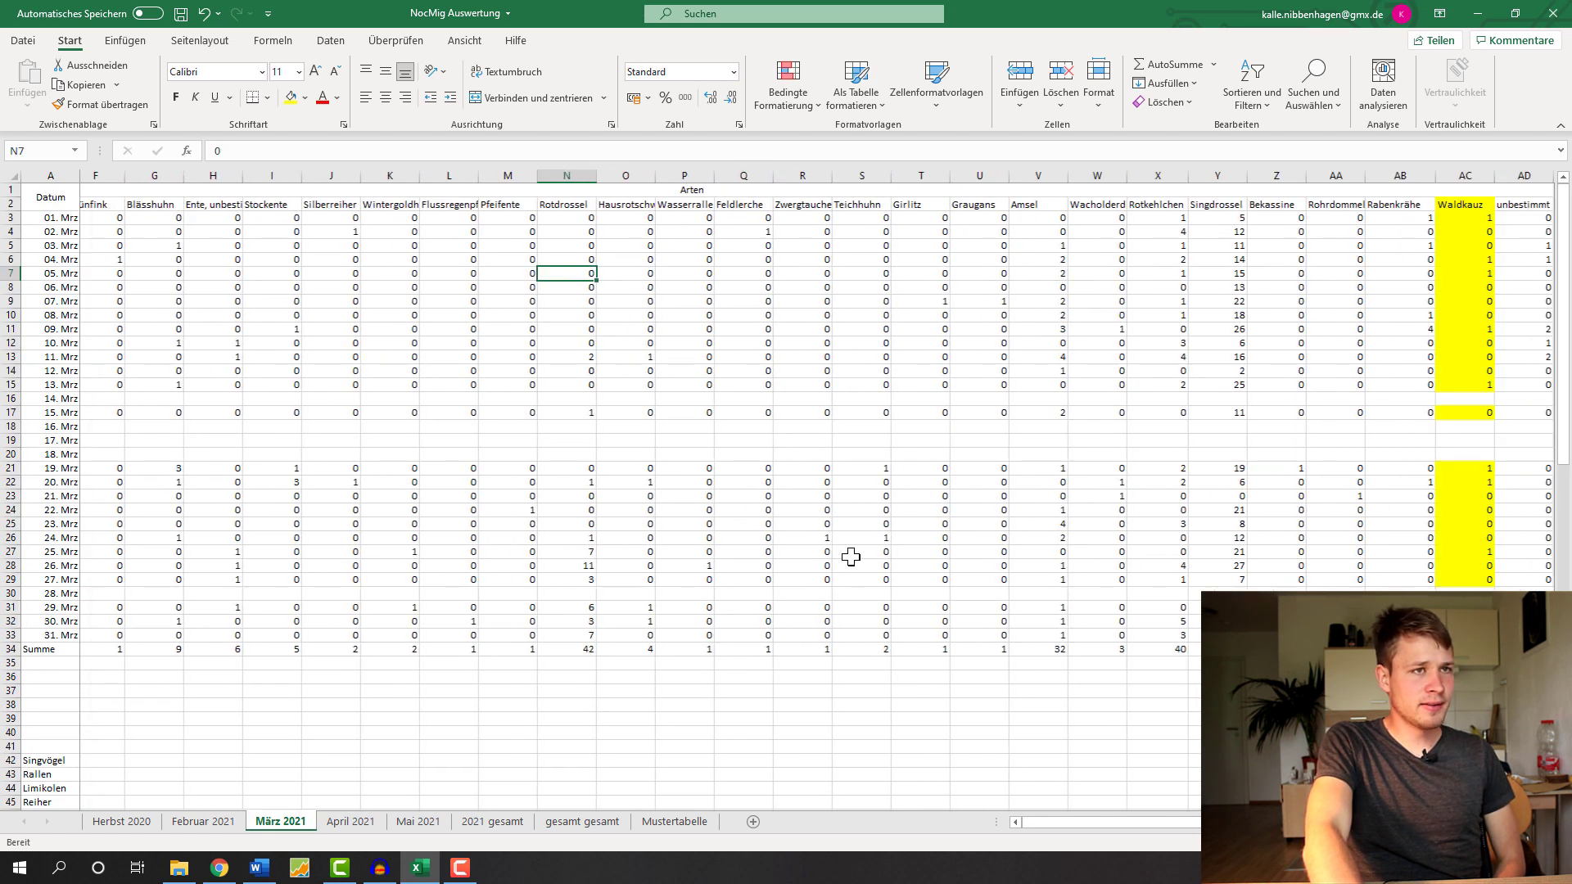
scroll(850, 555, left, 2)
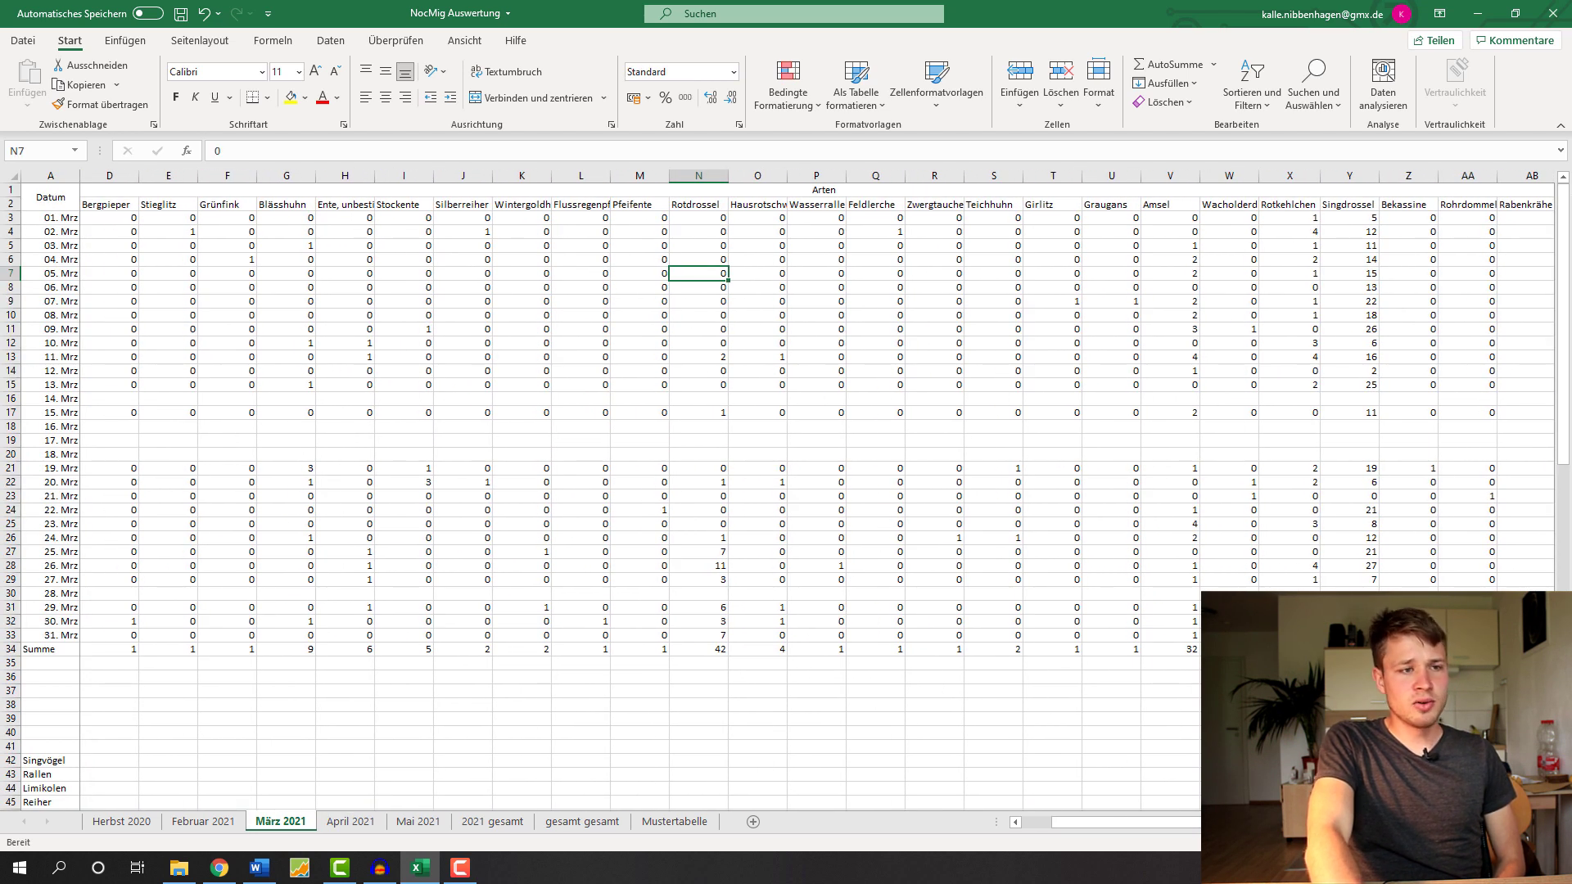
click(1349, 649)
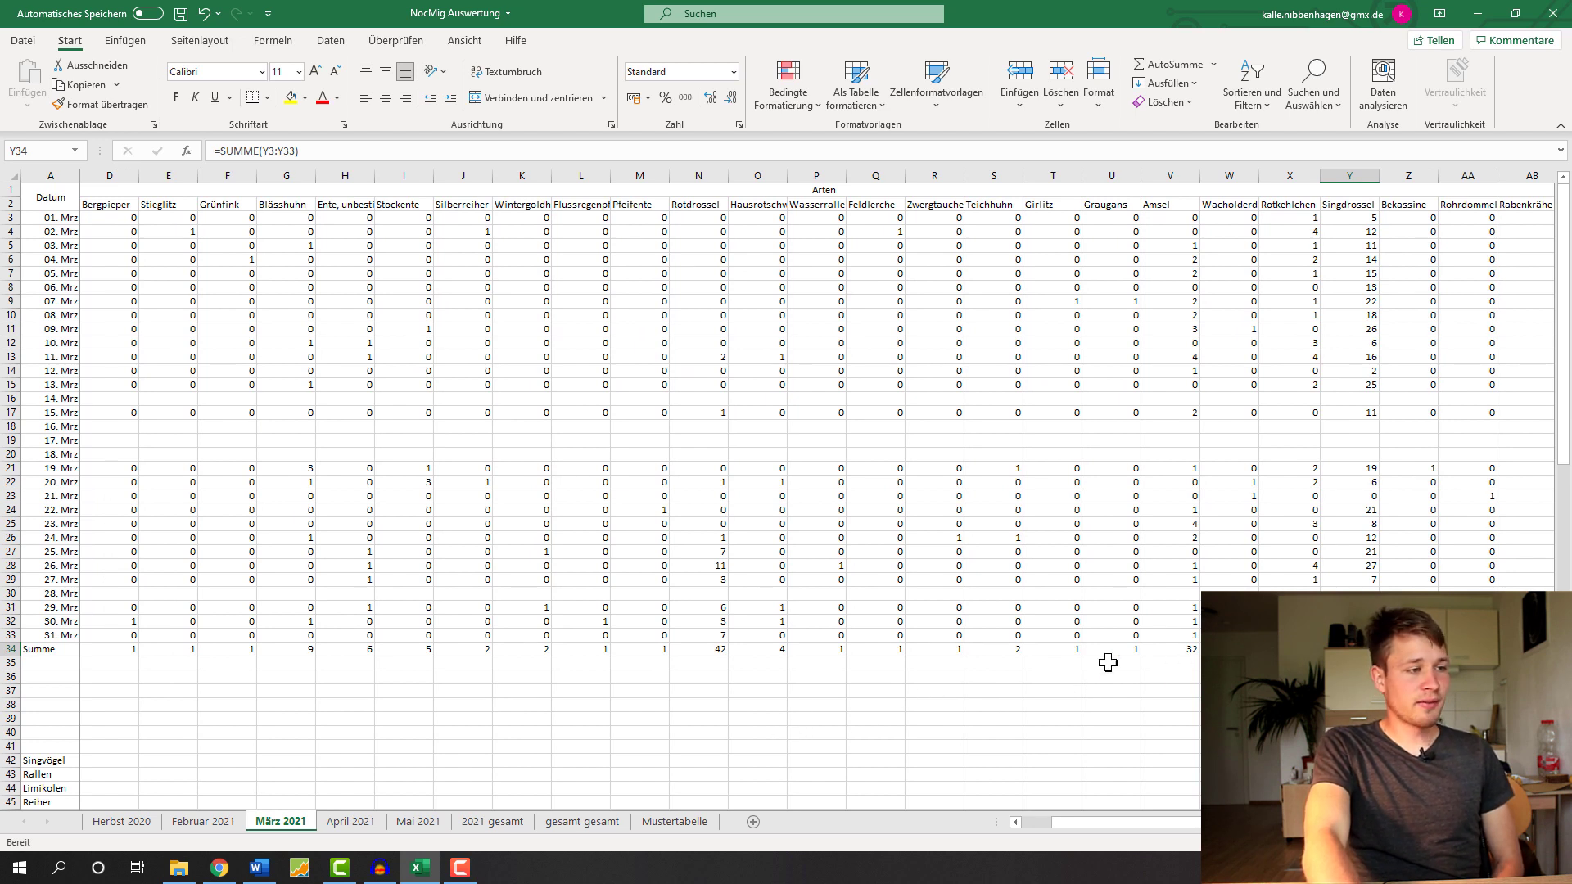
click(1171, 651)
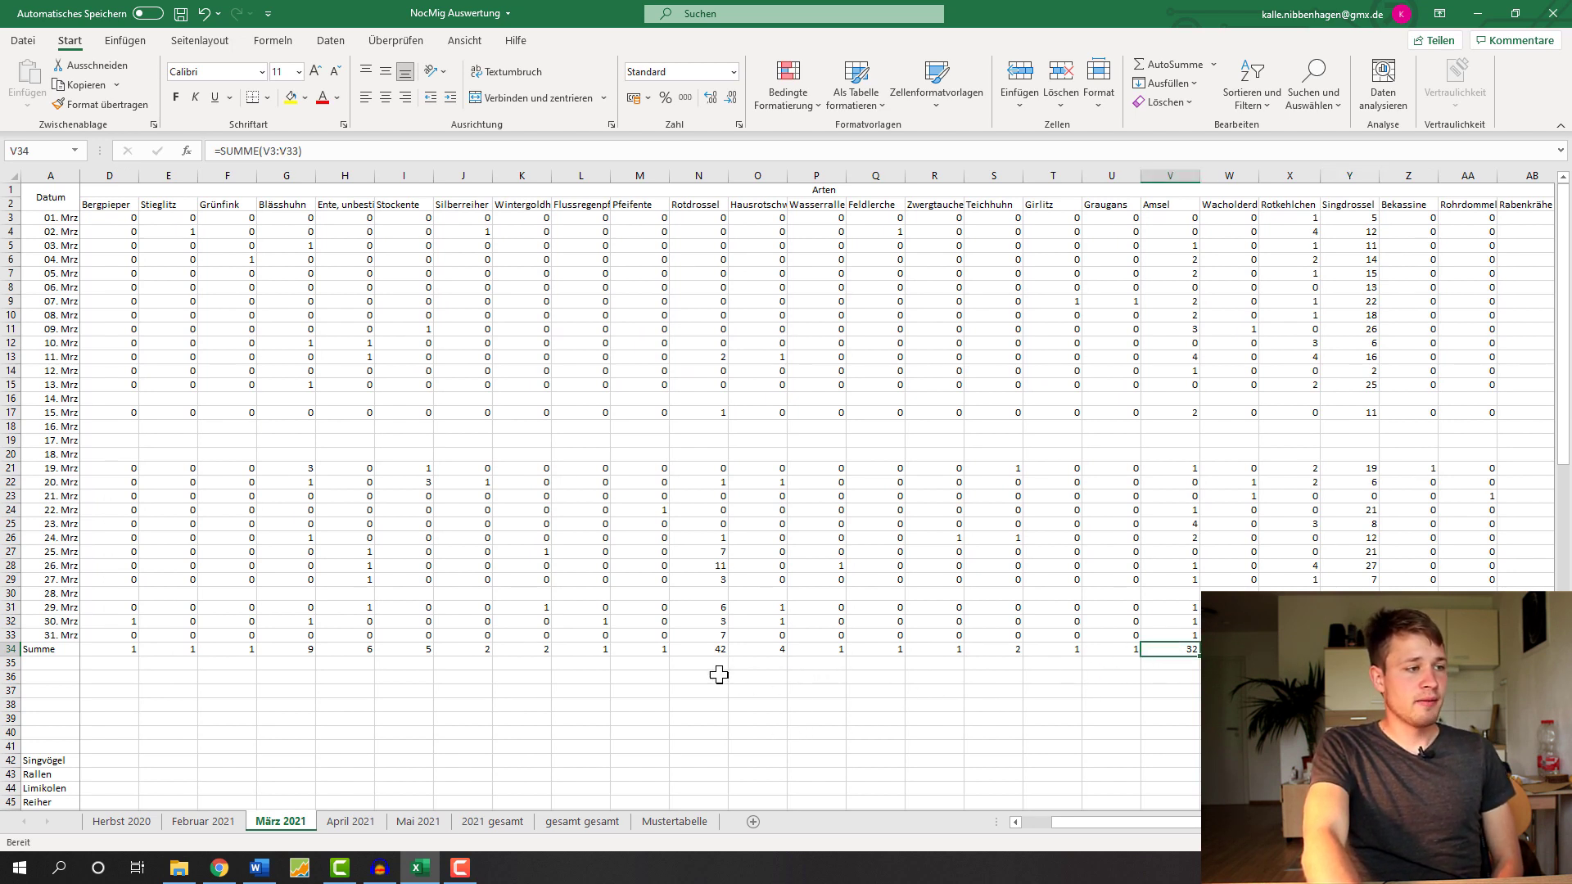
click(716, 649)
scroll(612, 686, left, 1)
scroll(612, 686, right, 3)
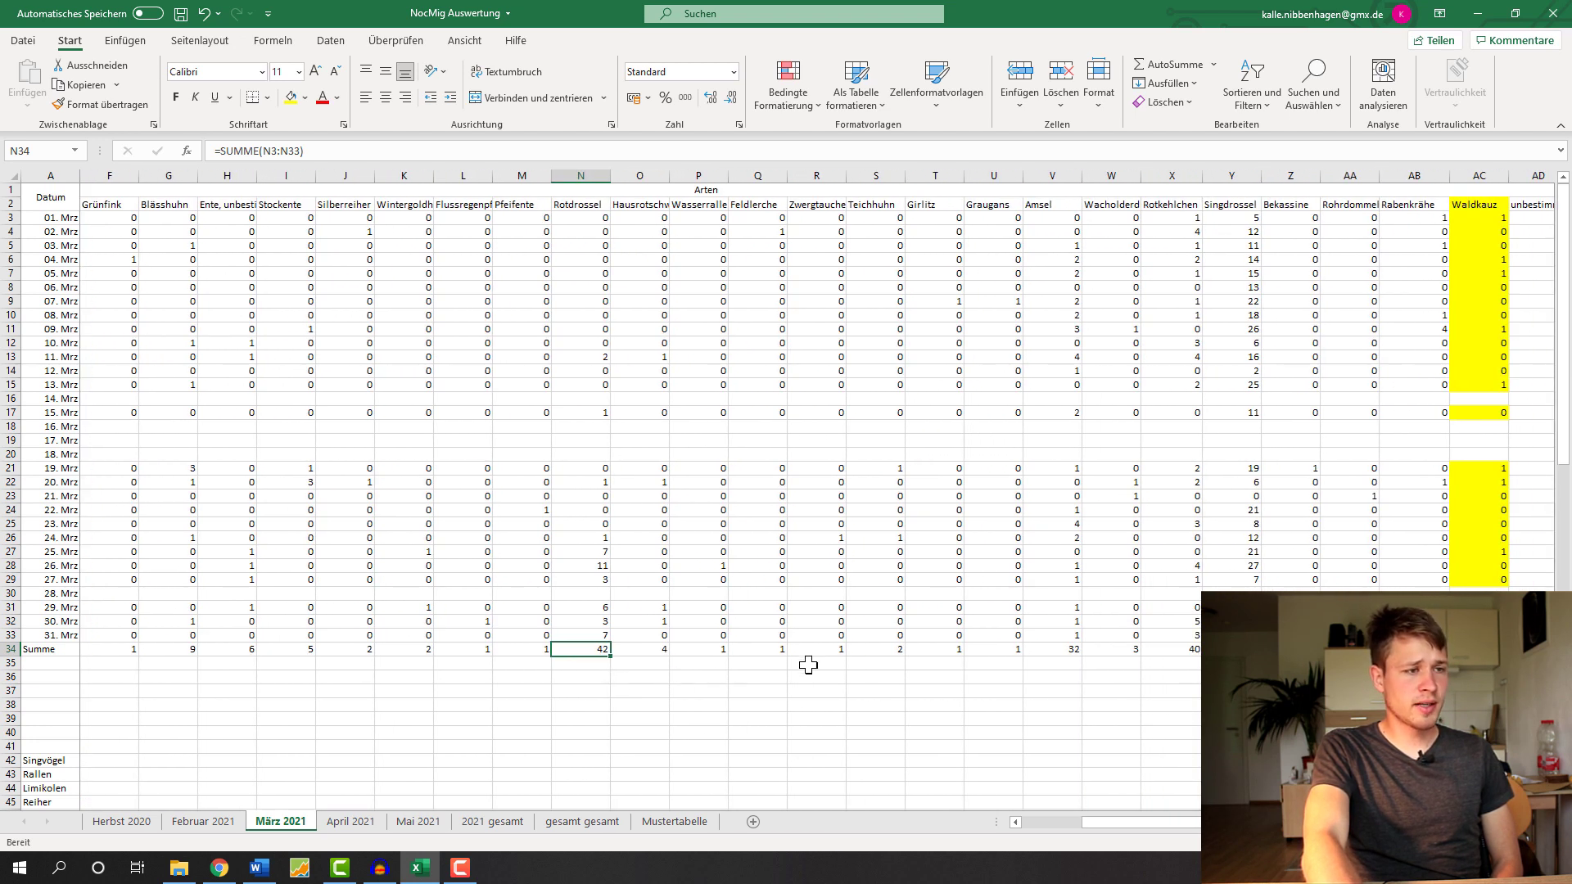
click(1158, 647)
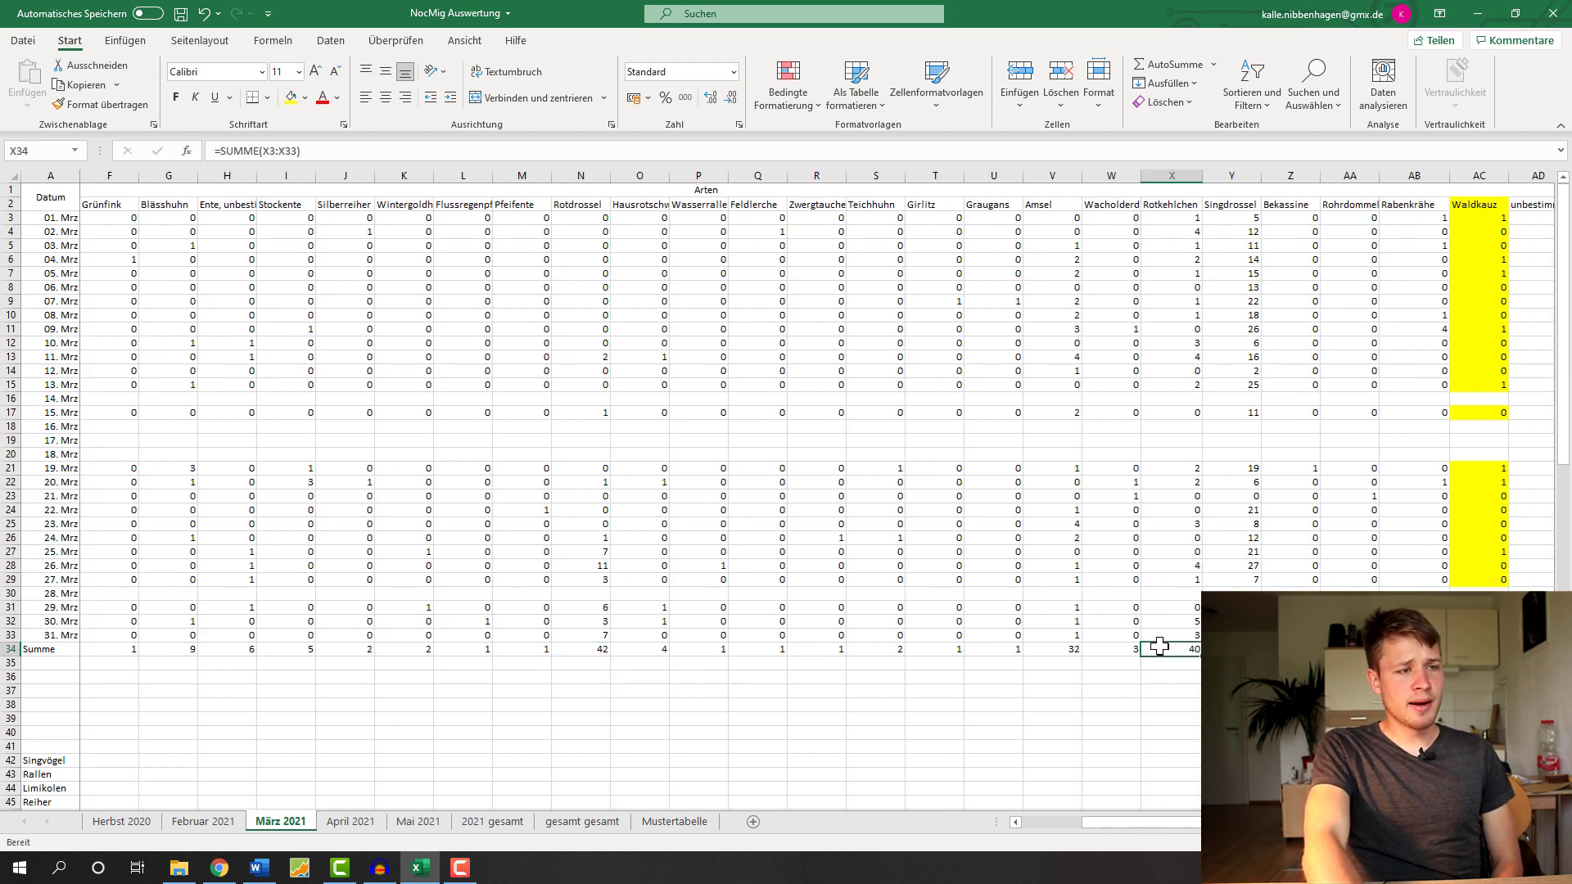
Step: Return to the April 2021 sheet and check the totals for Teichhuhn, Blässhuhn, Zwergtaucher, Graureiher and Wasserralle
click(354, 822)
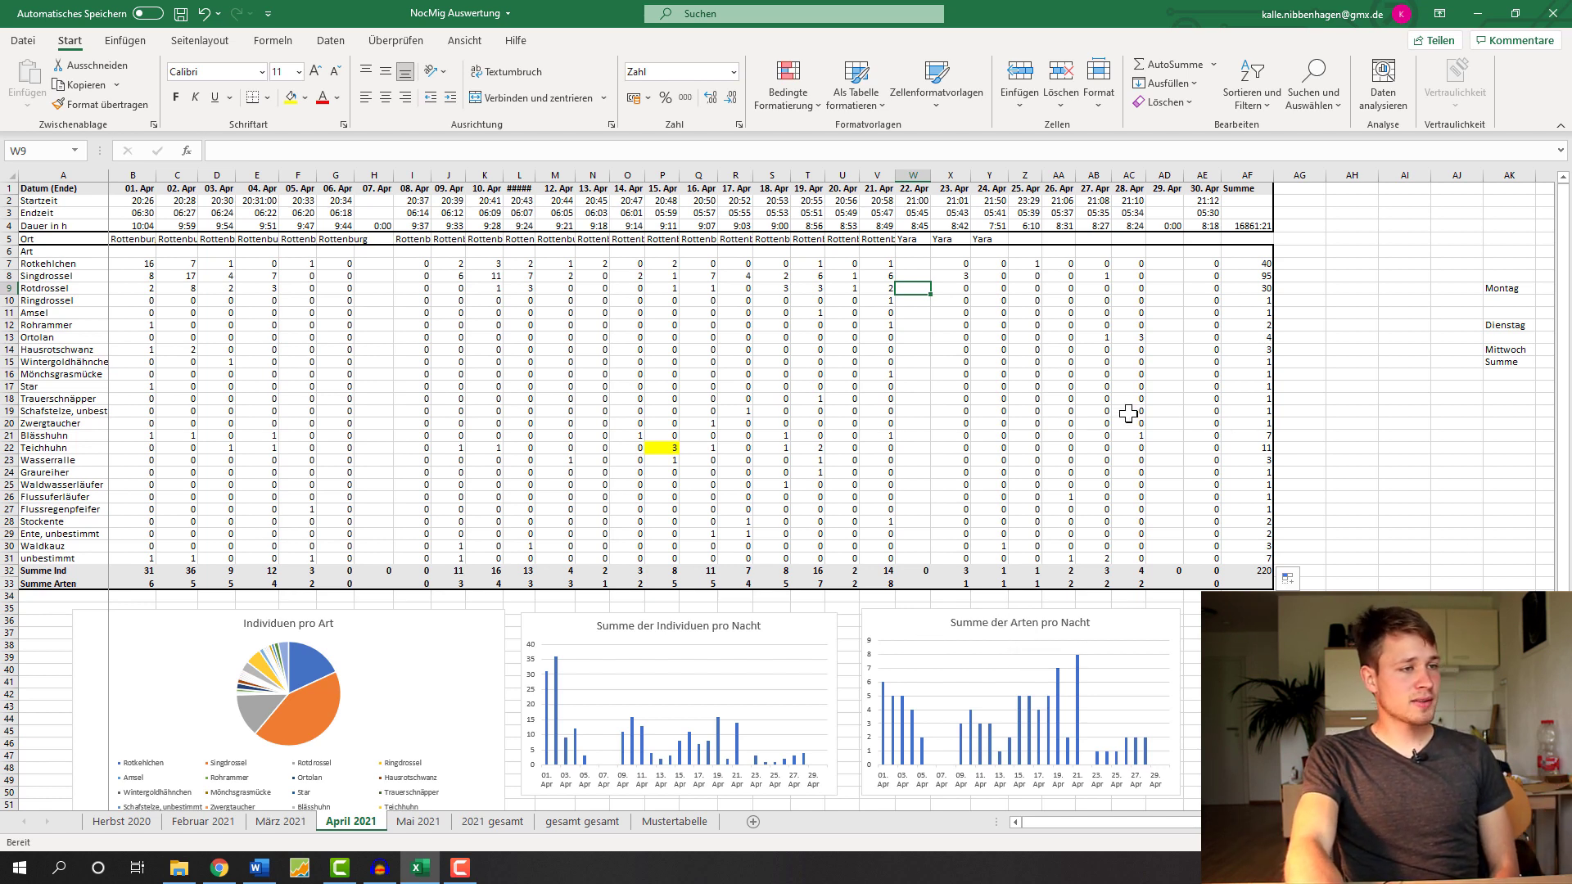
click(1241, 446)
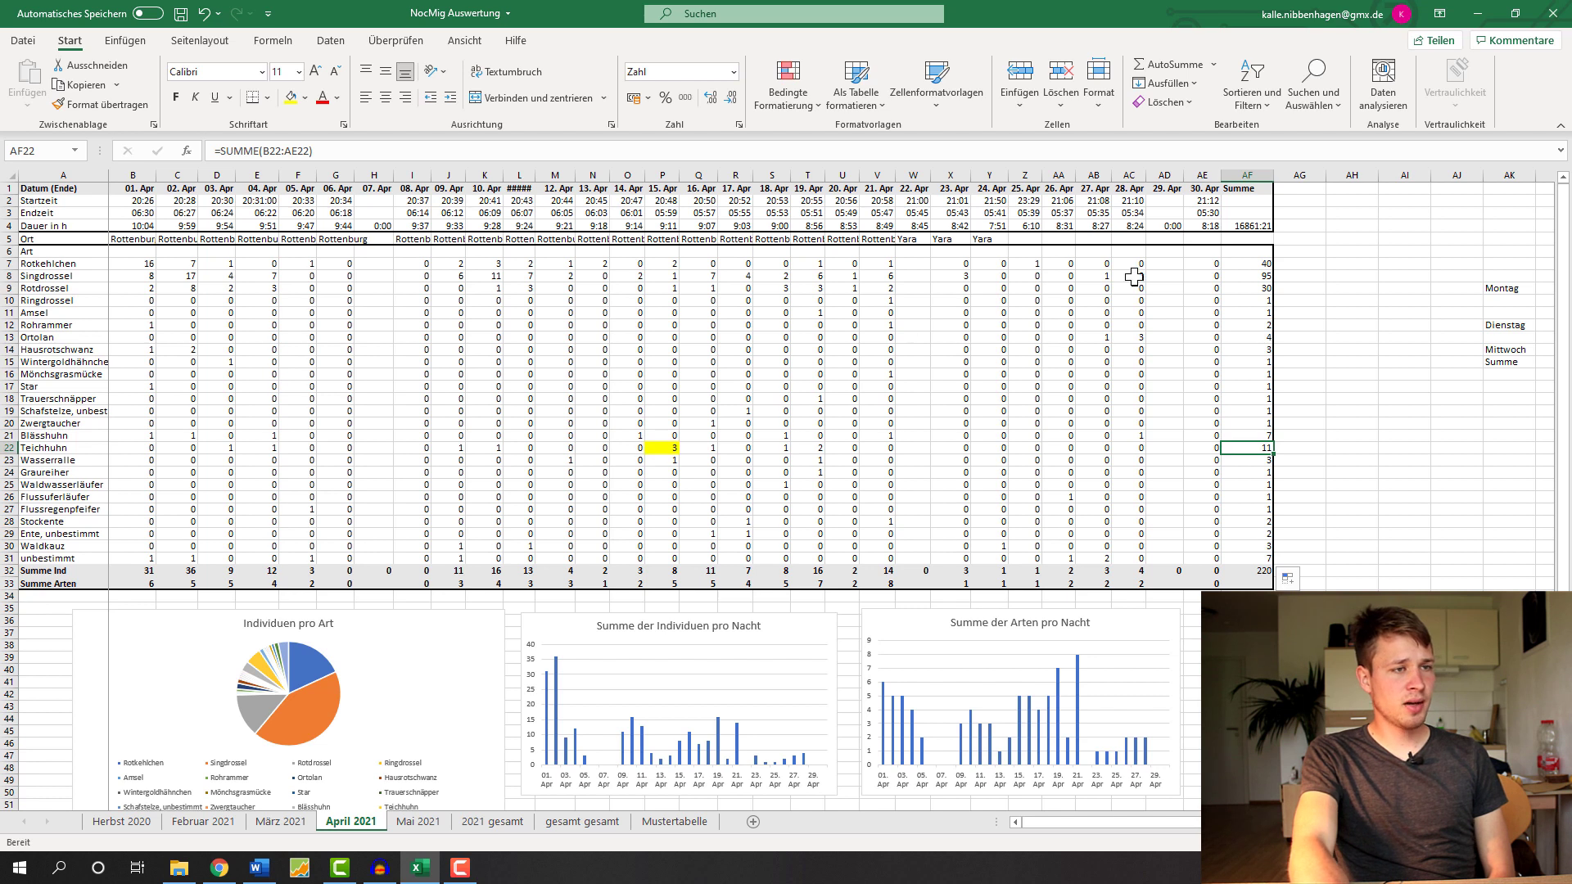
click(1257, 435)
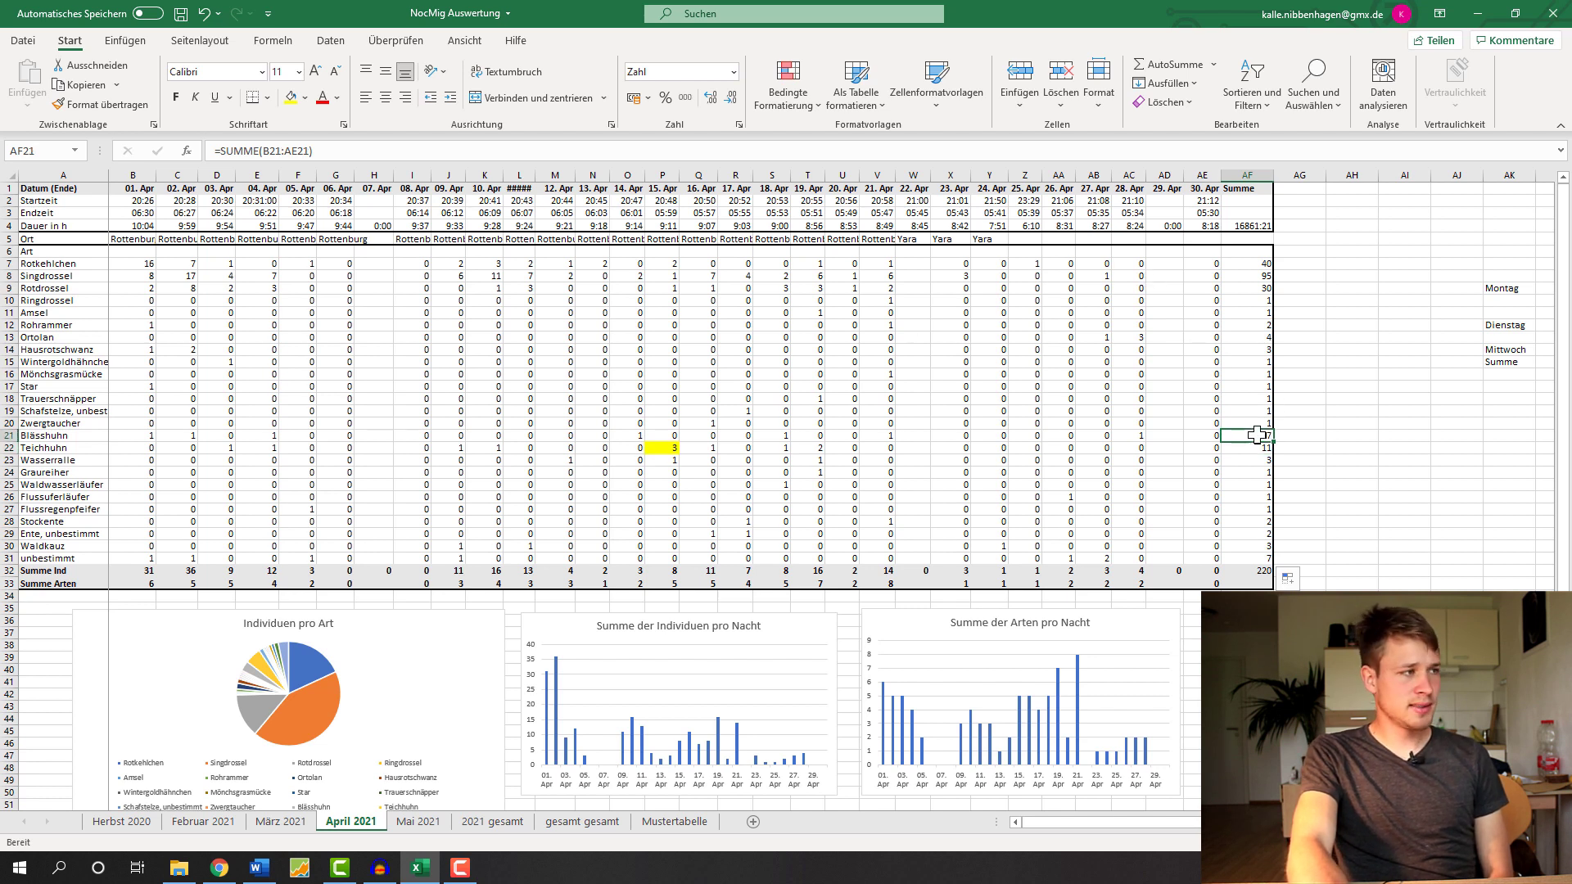
click(1254, 423)
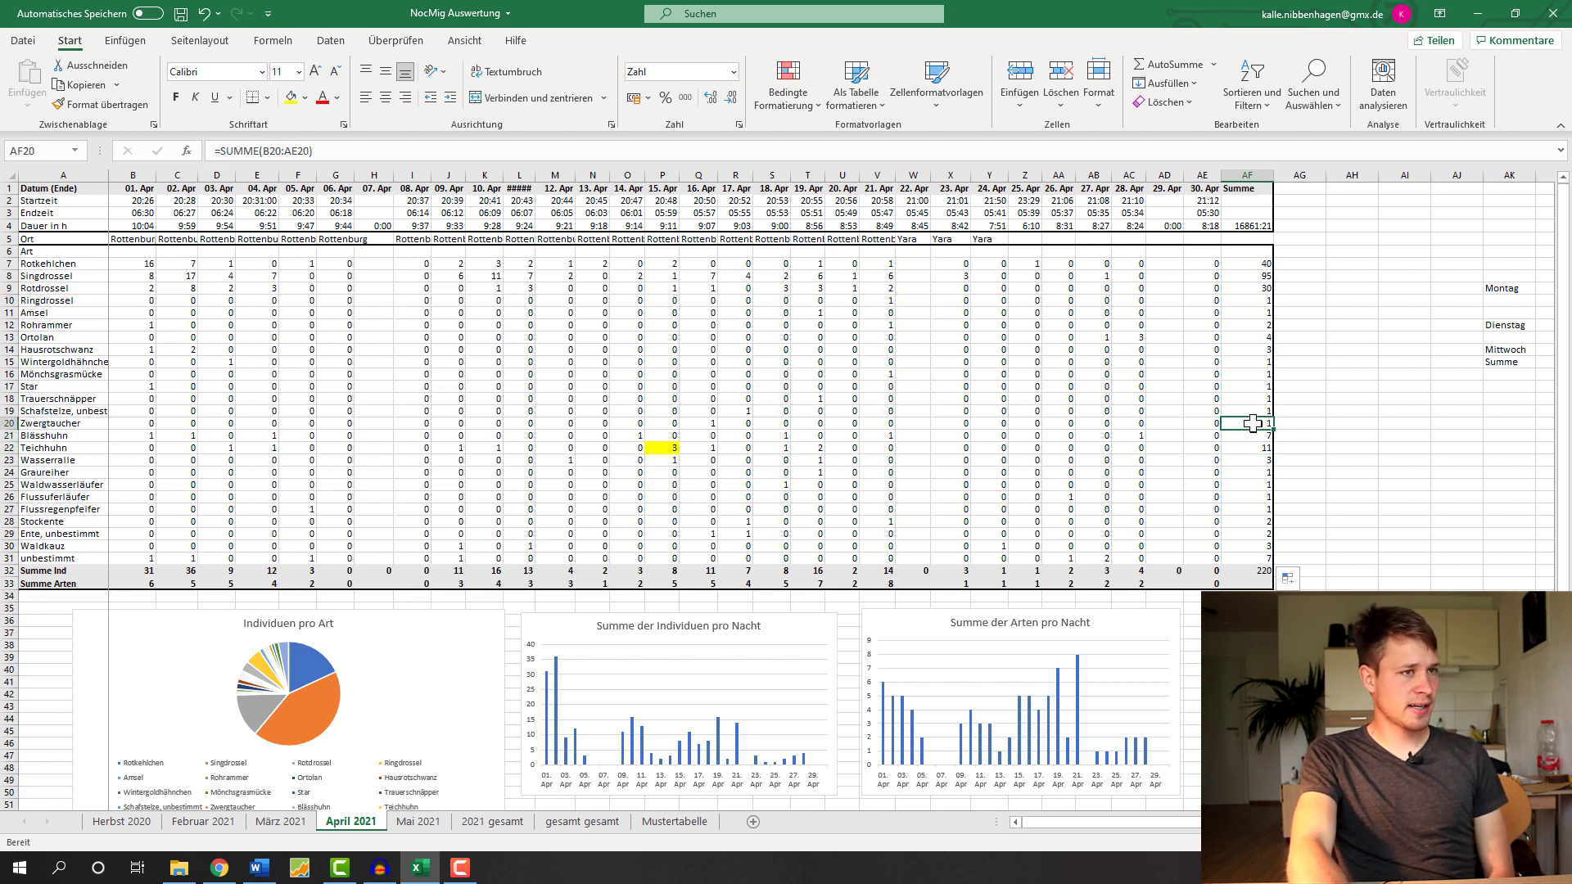
click(1254, 472)
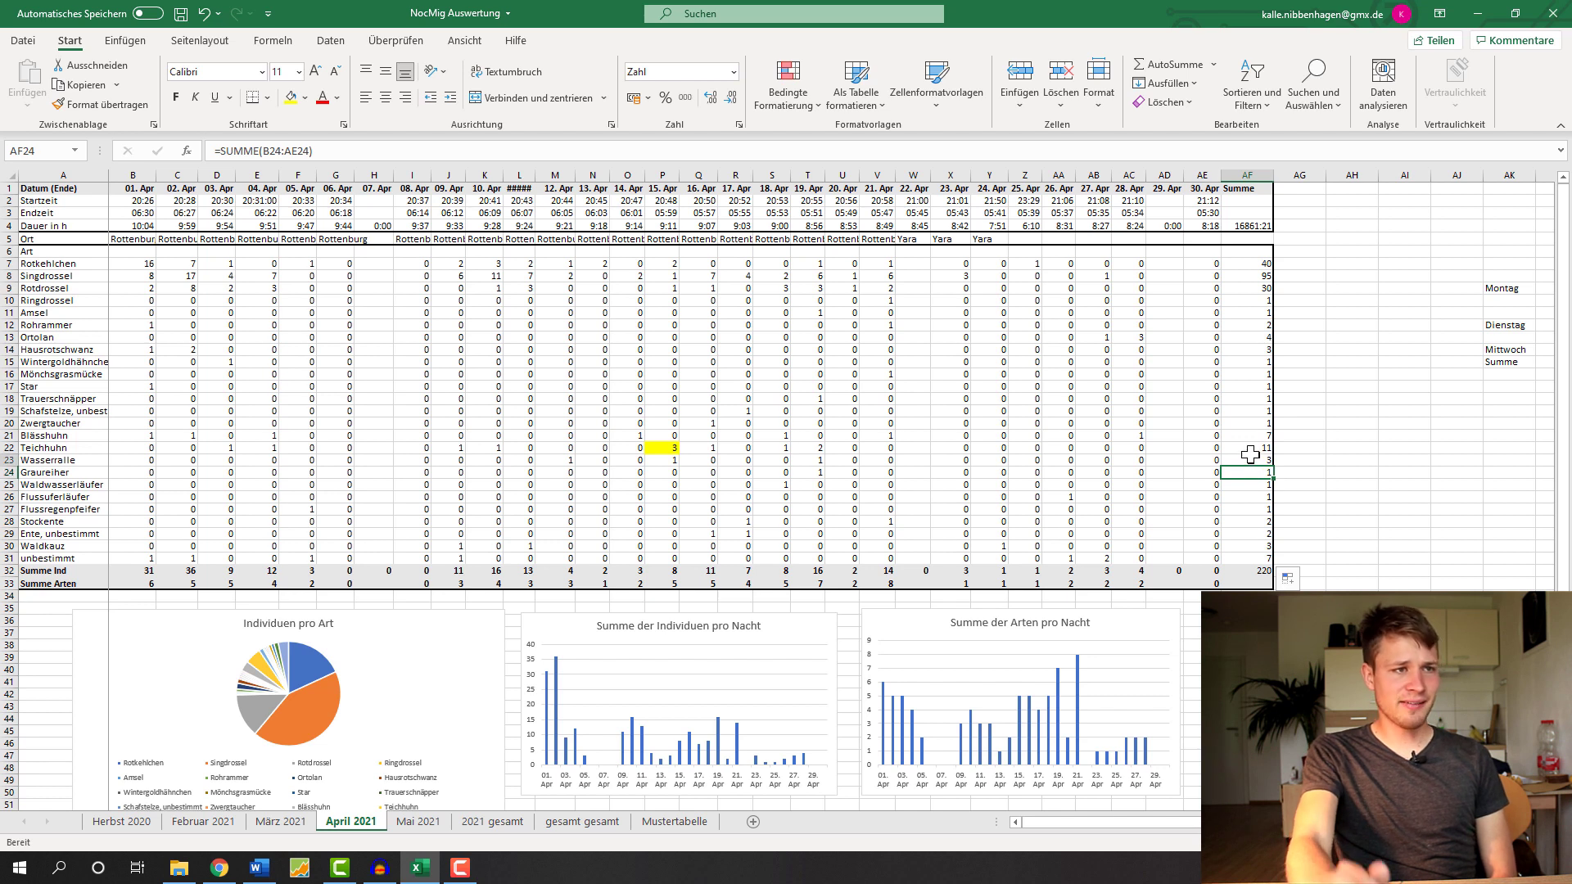
click(1250, 455)
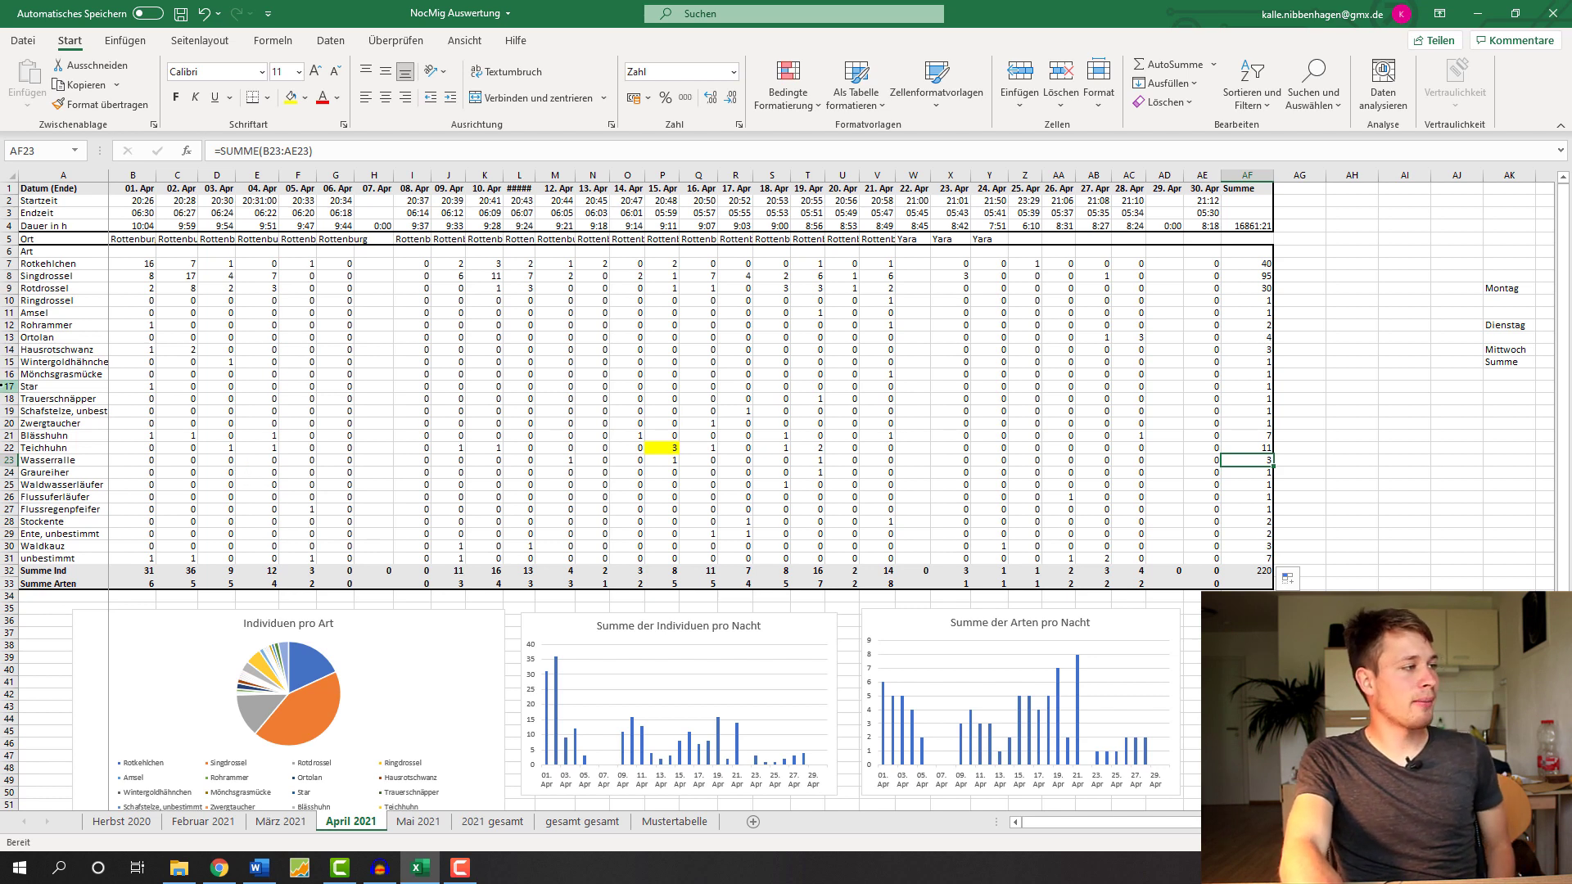
Step: Go through the Ortolan nightly counts in row 13 from 01. Apr to 26. Apr
click(57, 337)
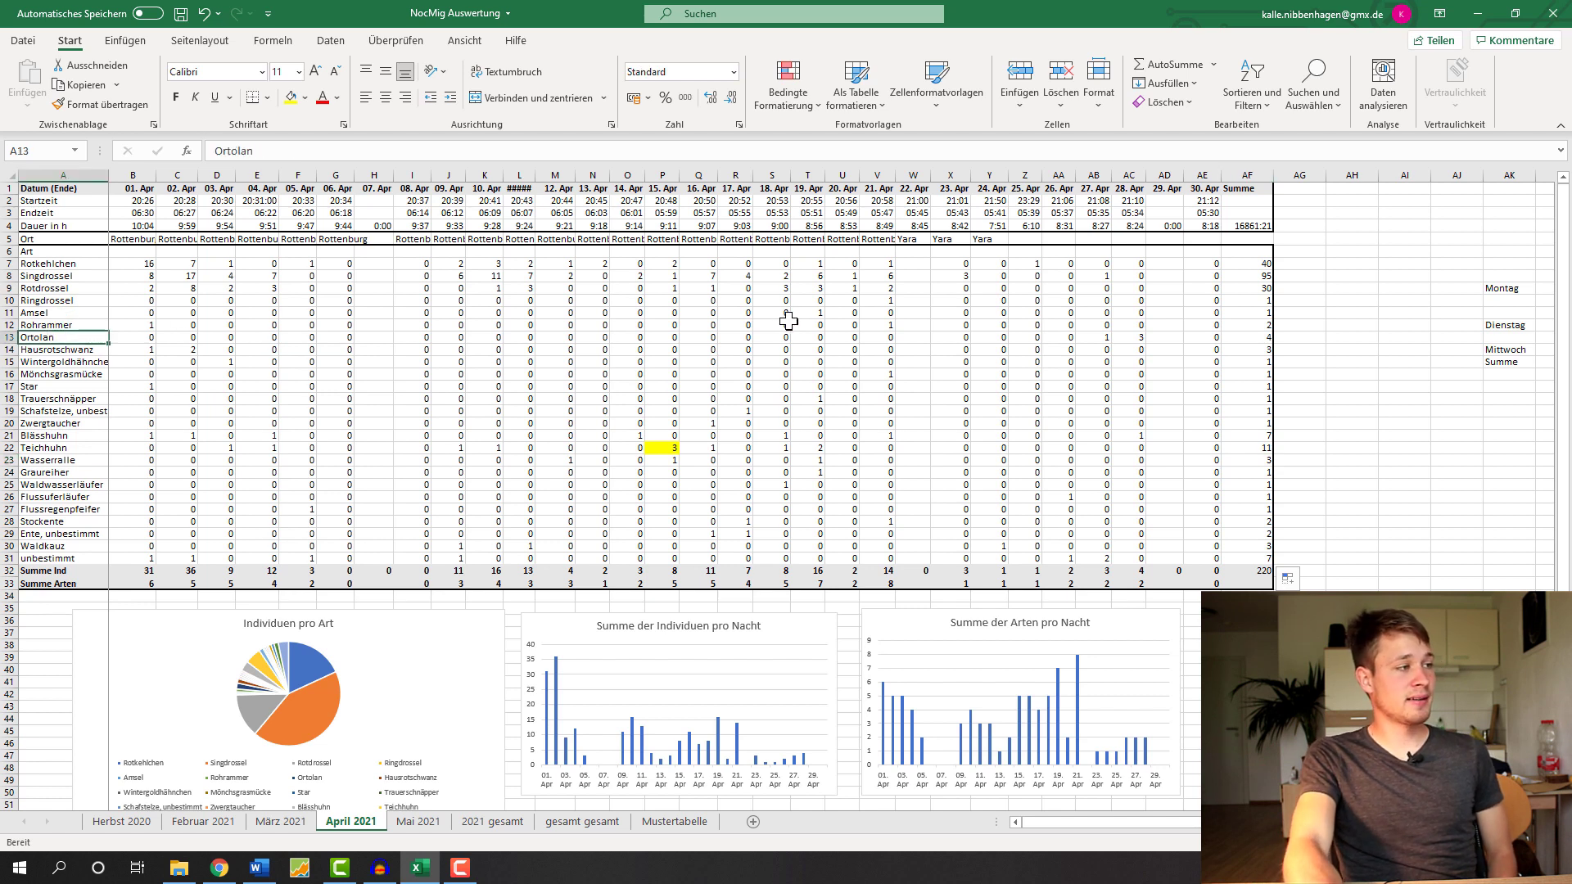
key(Right)
key(Right)
key(Right)
key(Right)
key(Right)
key(Right)
key(Right)
key(Right)
key(Right)
key(Right)
key(Right)
key(Right)
key(Right)
key(Right)
key(Right)
key(Right)
key(Right)
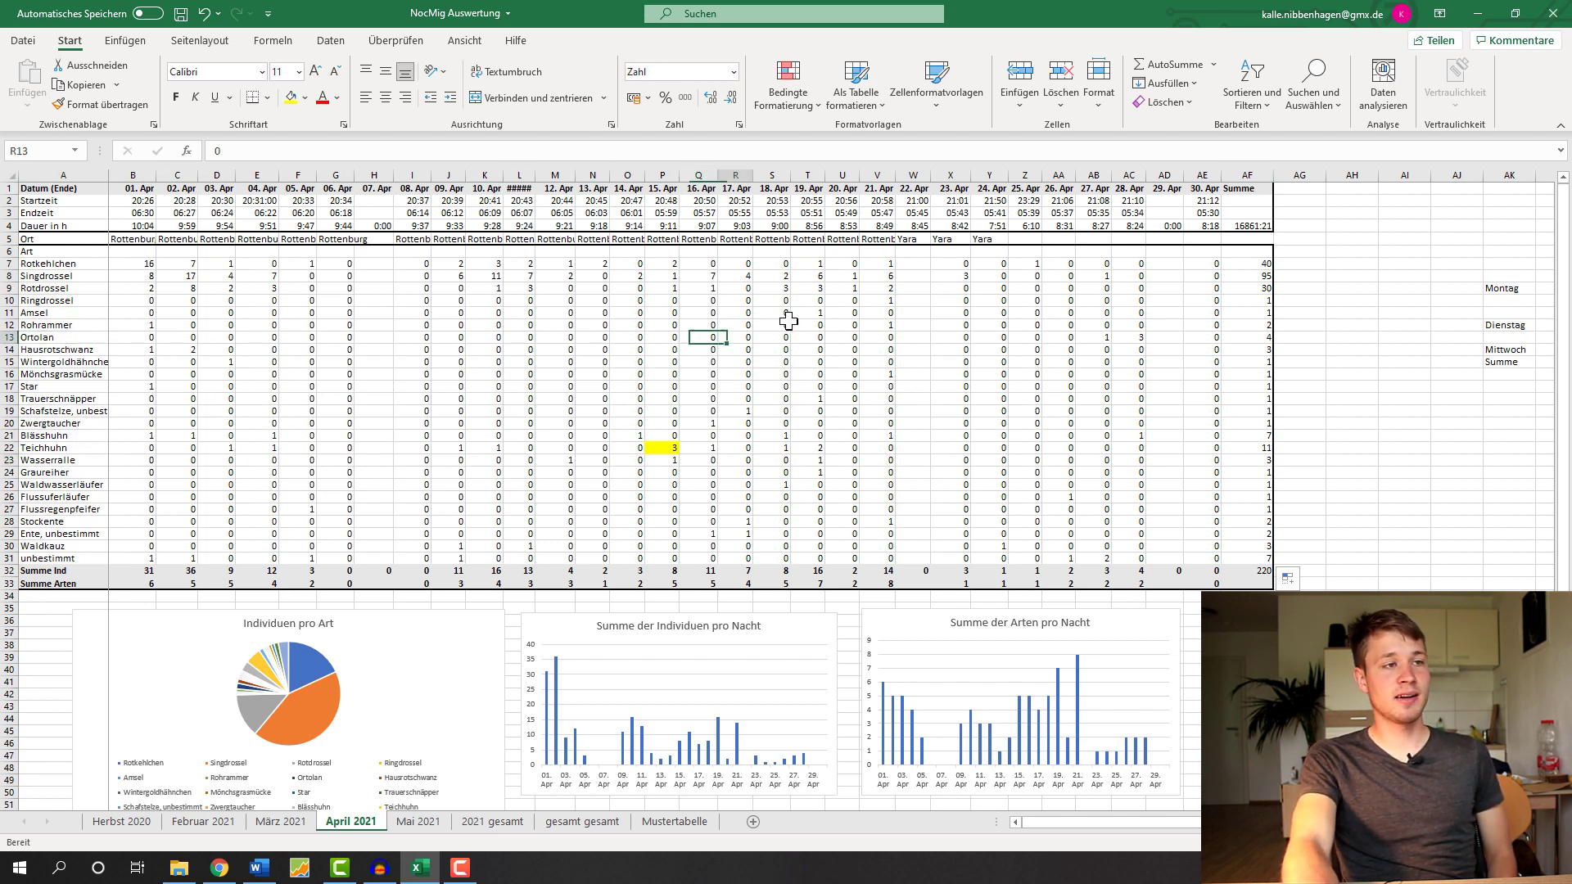
key(Right)
key(Right)
key(Right)
key(Right)
key(Right)
key(Right)
key(Right)
key(Right)
key(Right)
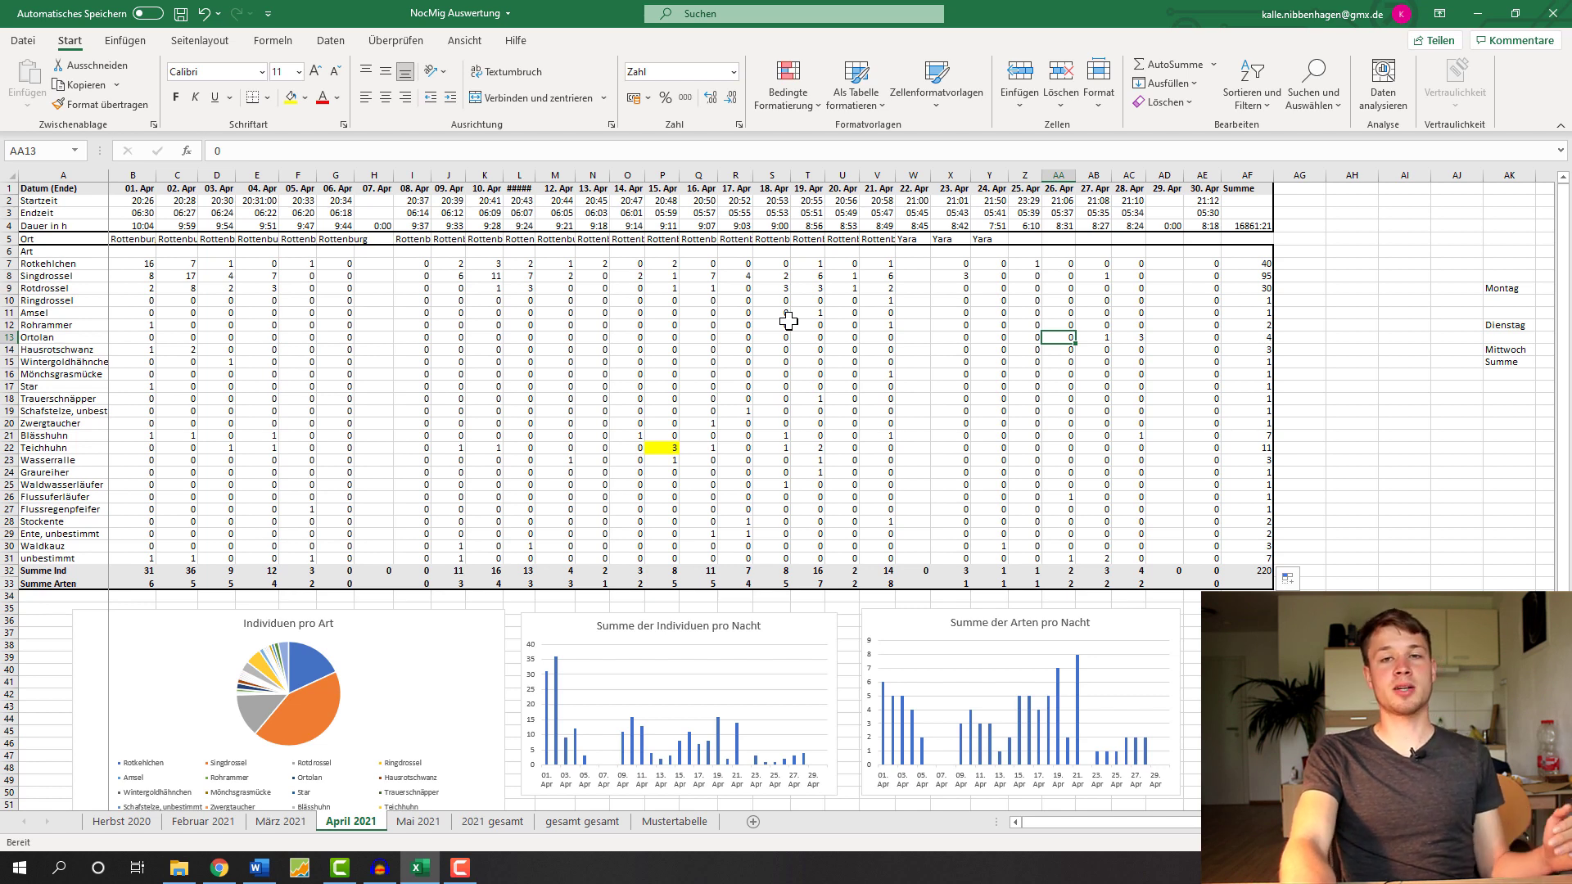
Step: Check the Ortolan counts for 27. Apr and 28. Apr and the species total in the Summe column
key(Right)
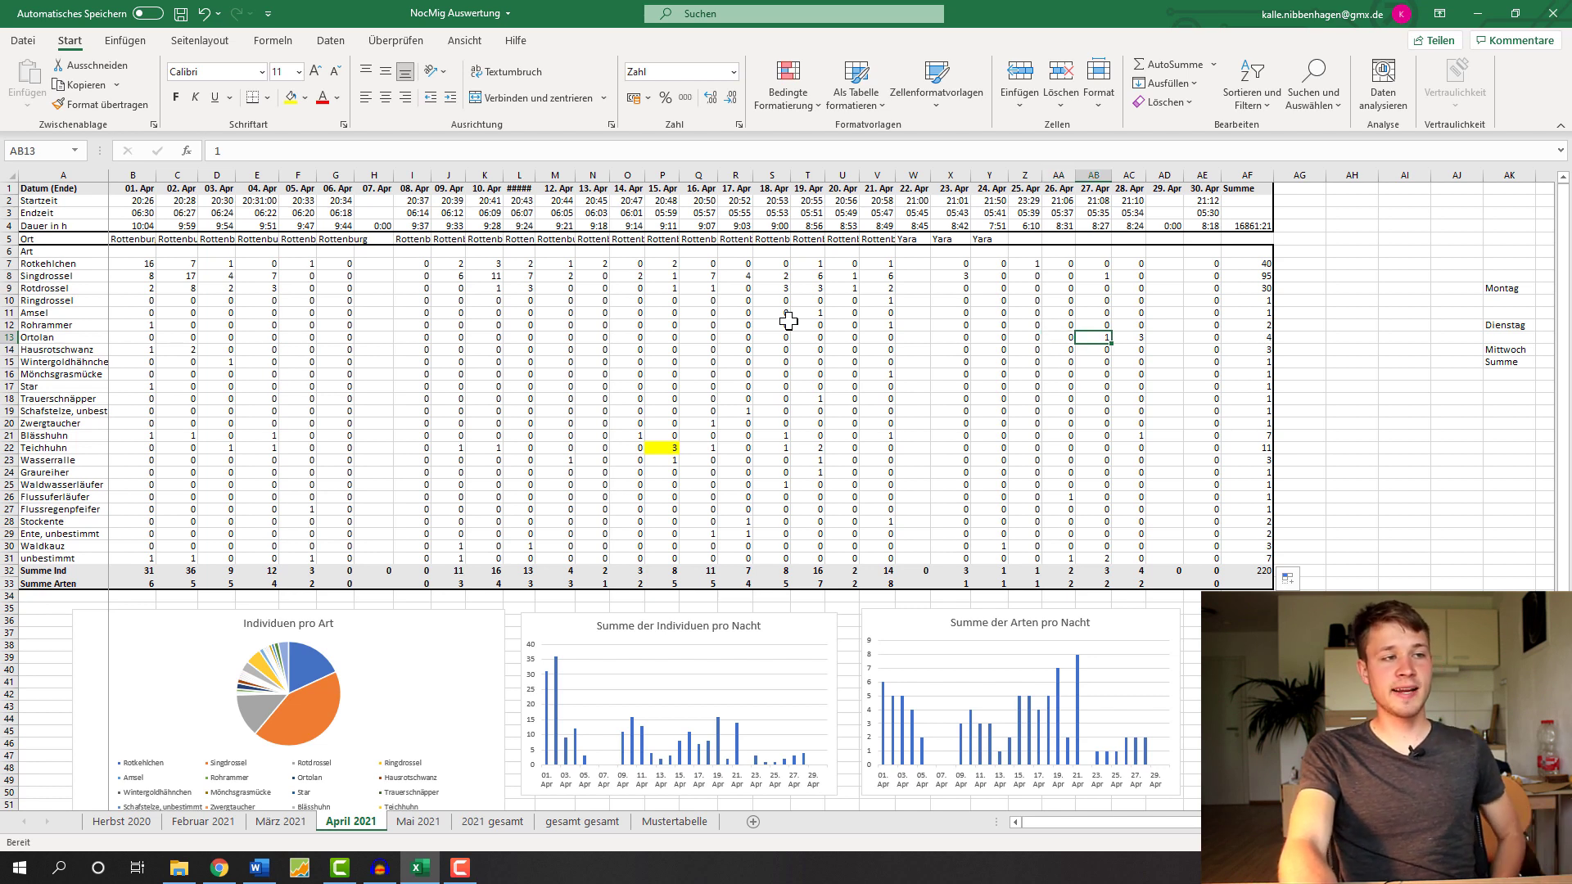
key(Right)
key(Left)
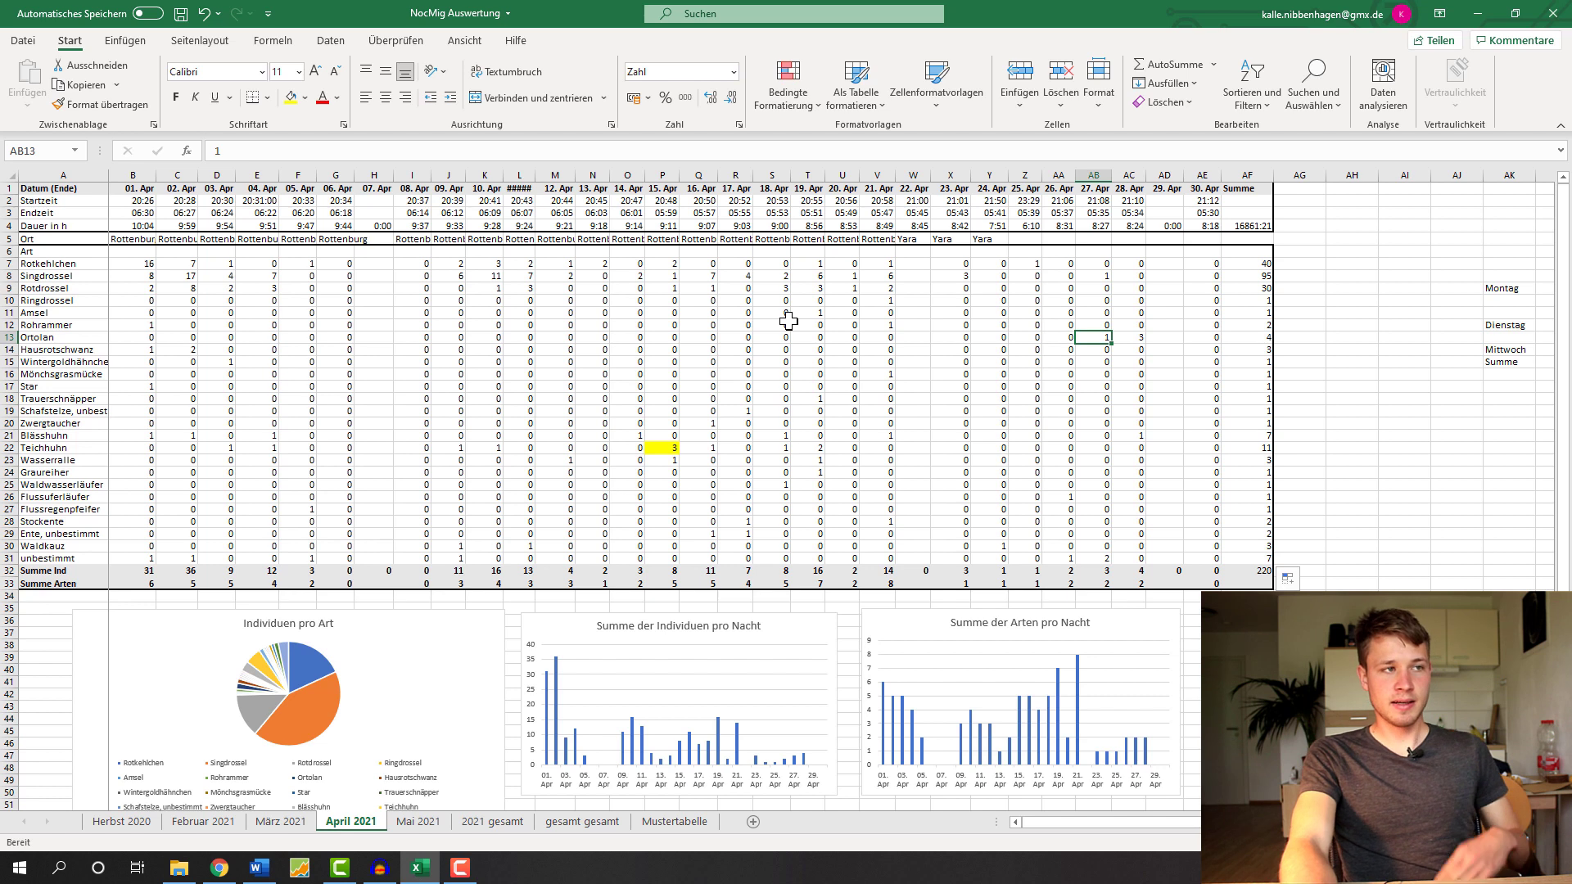
key(Right)
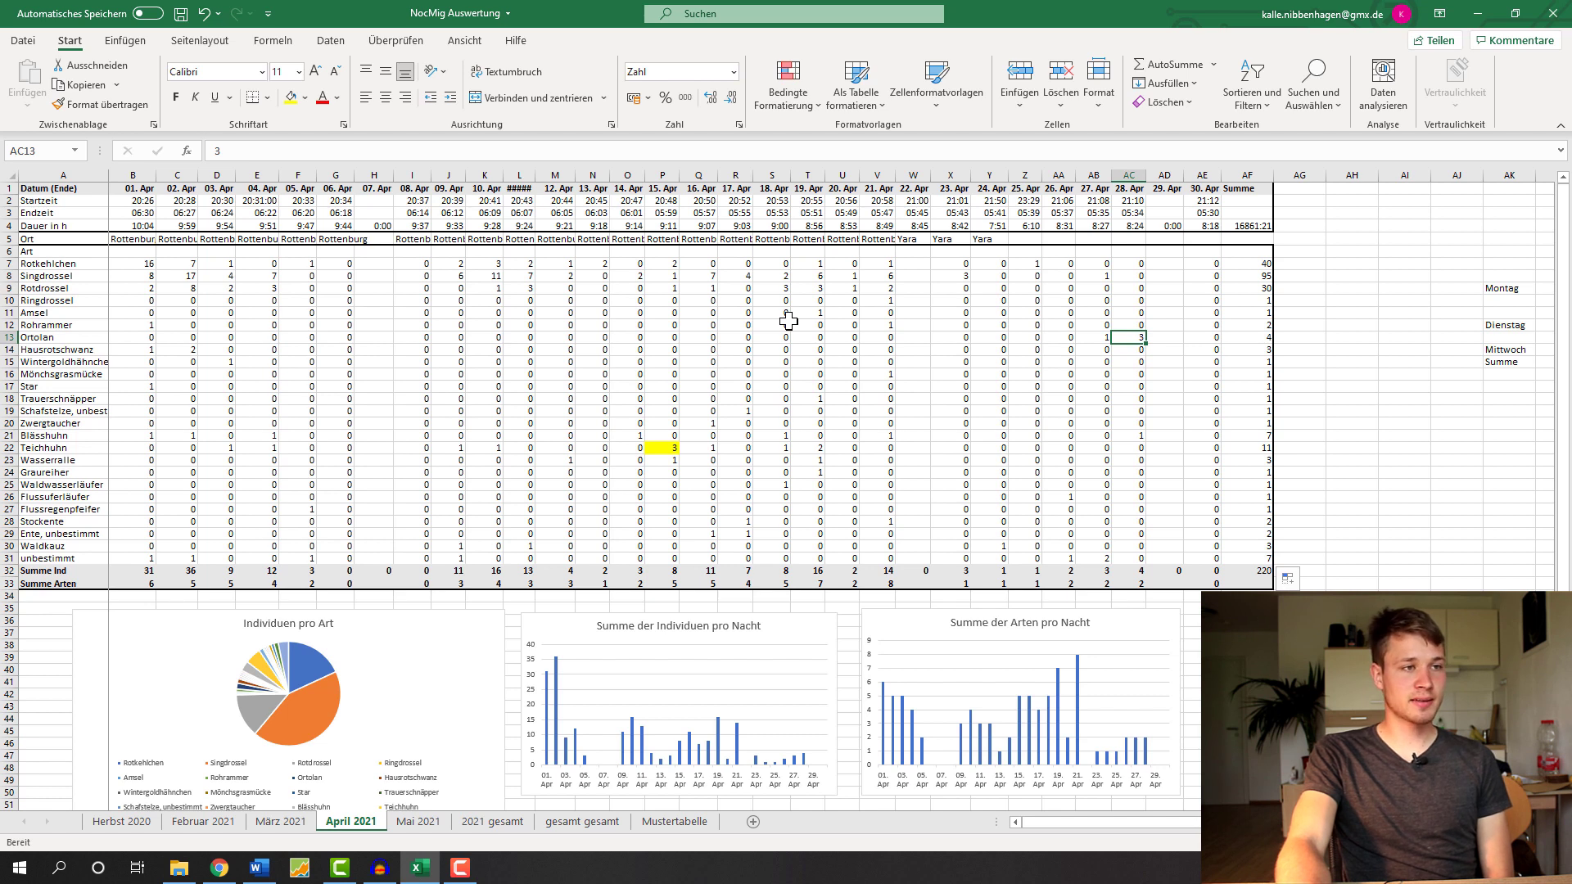
key(Right)
key(Right)
key(Right)
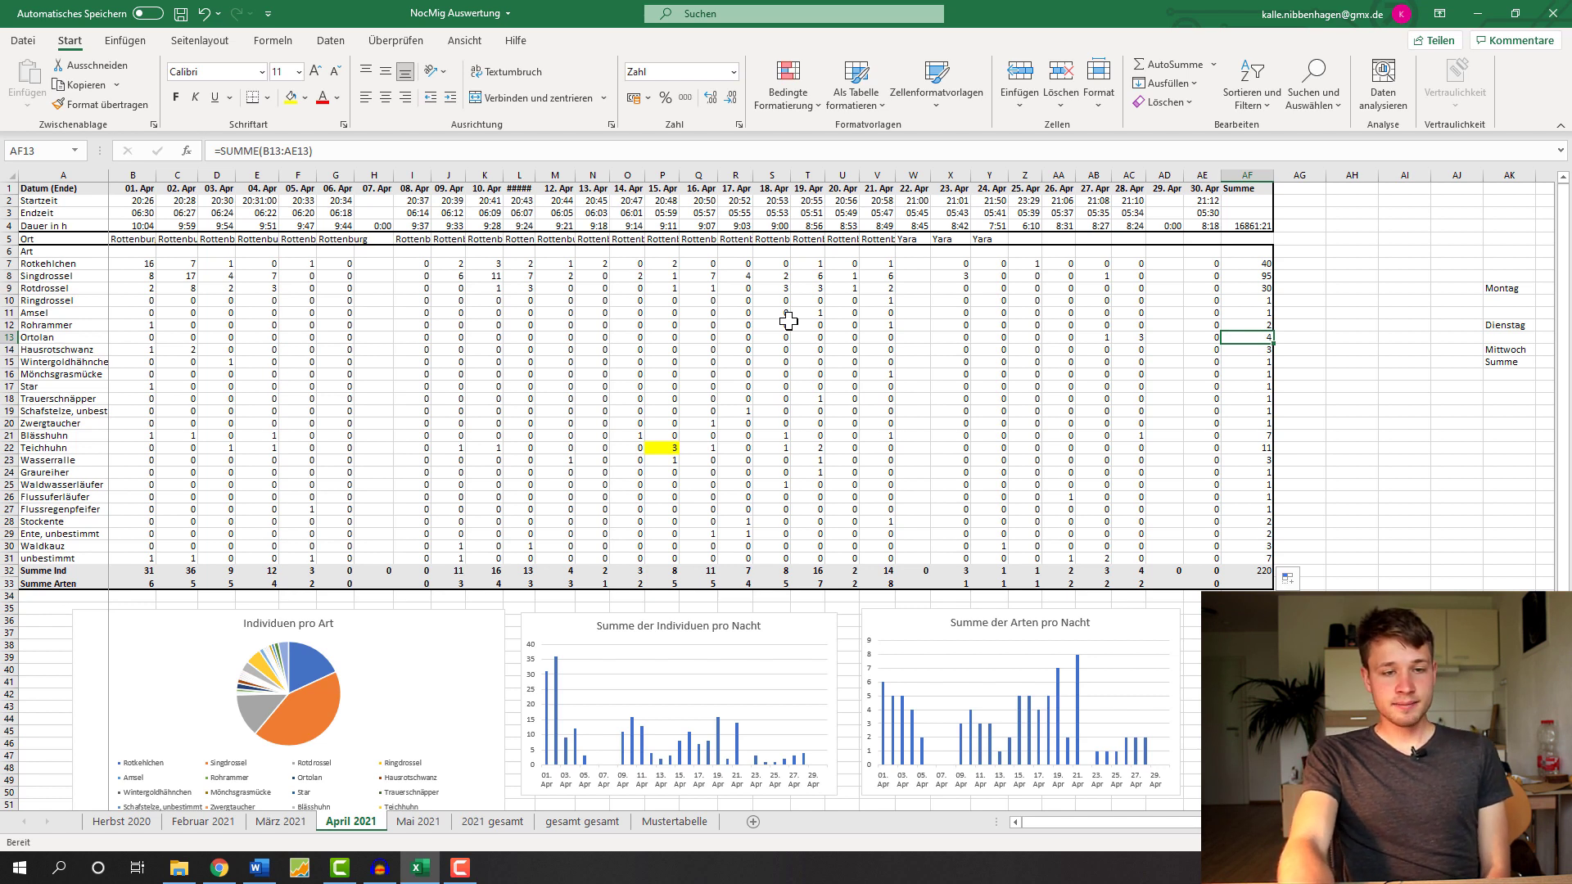
Step: Check the Ringdrossel total and its 21. Apr count, plus the Trauerschnäpper count on 19. Apr
key(Up)
key(Up)
key(Up)
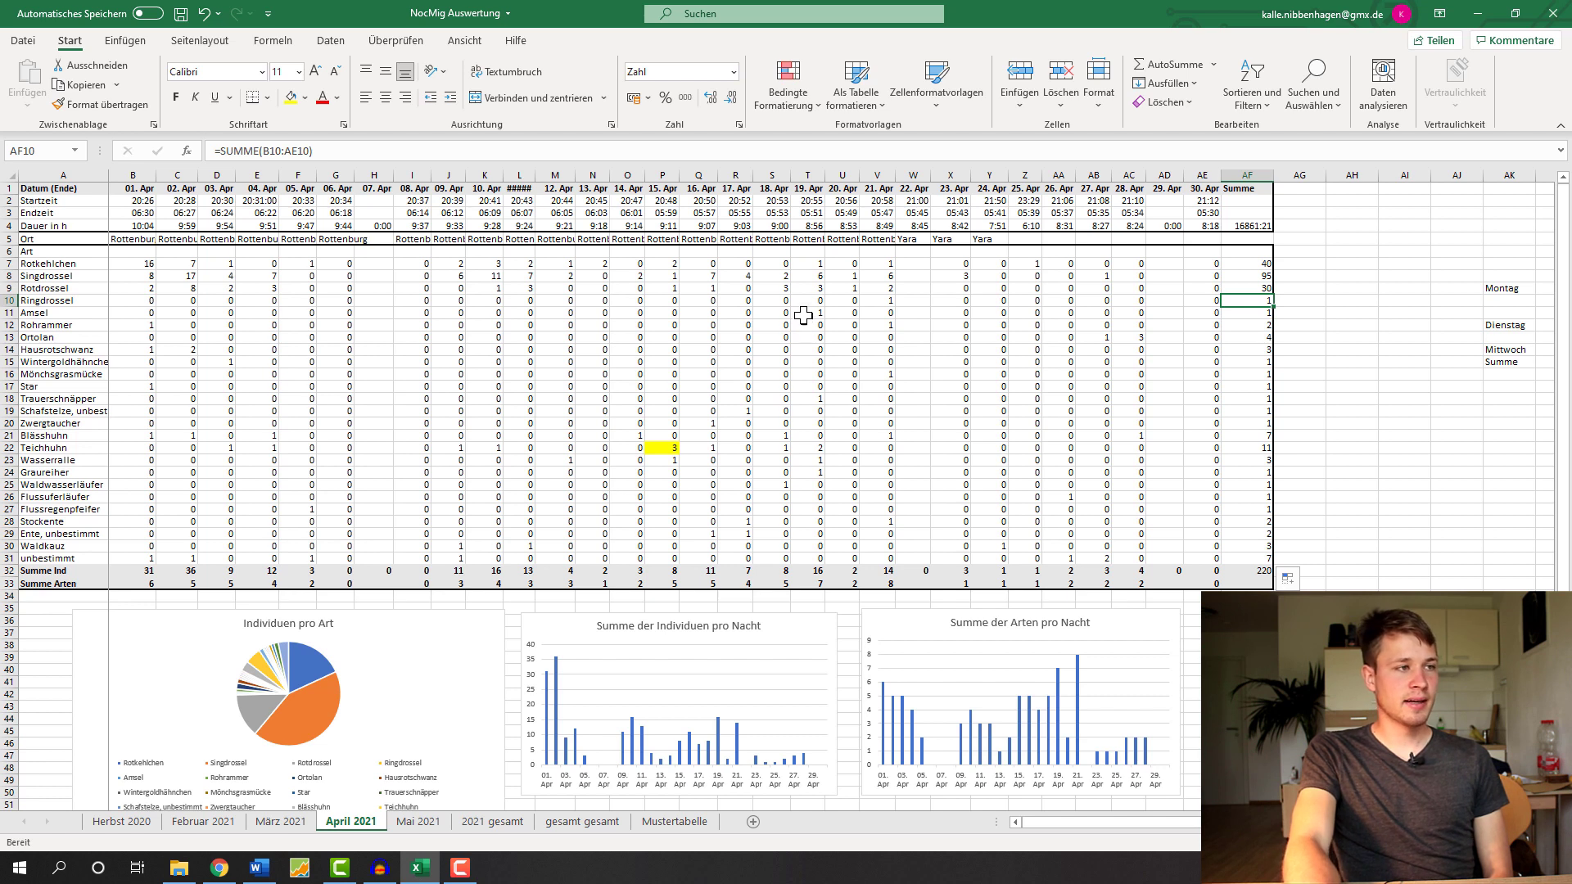
click(876, 312)
click(874, 299)
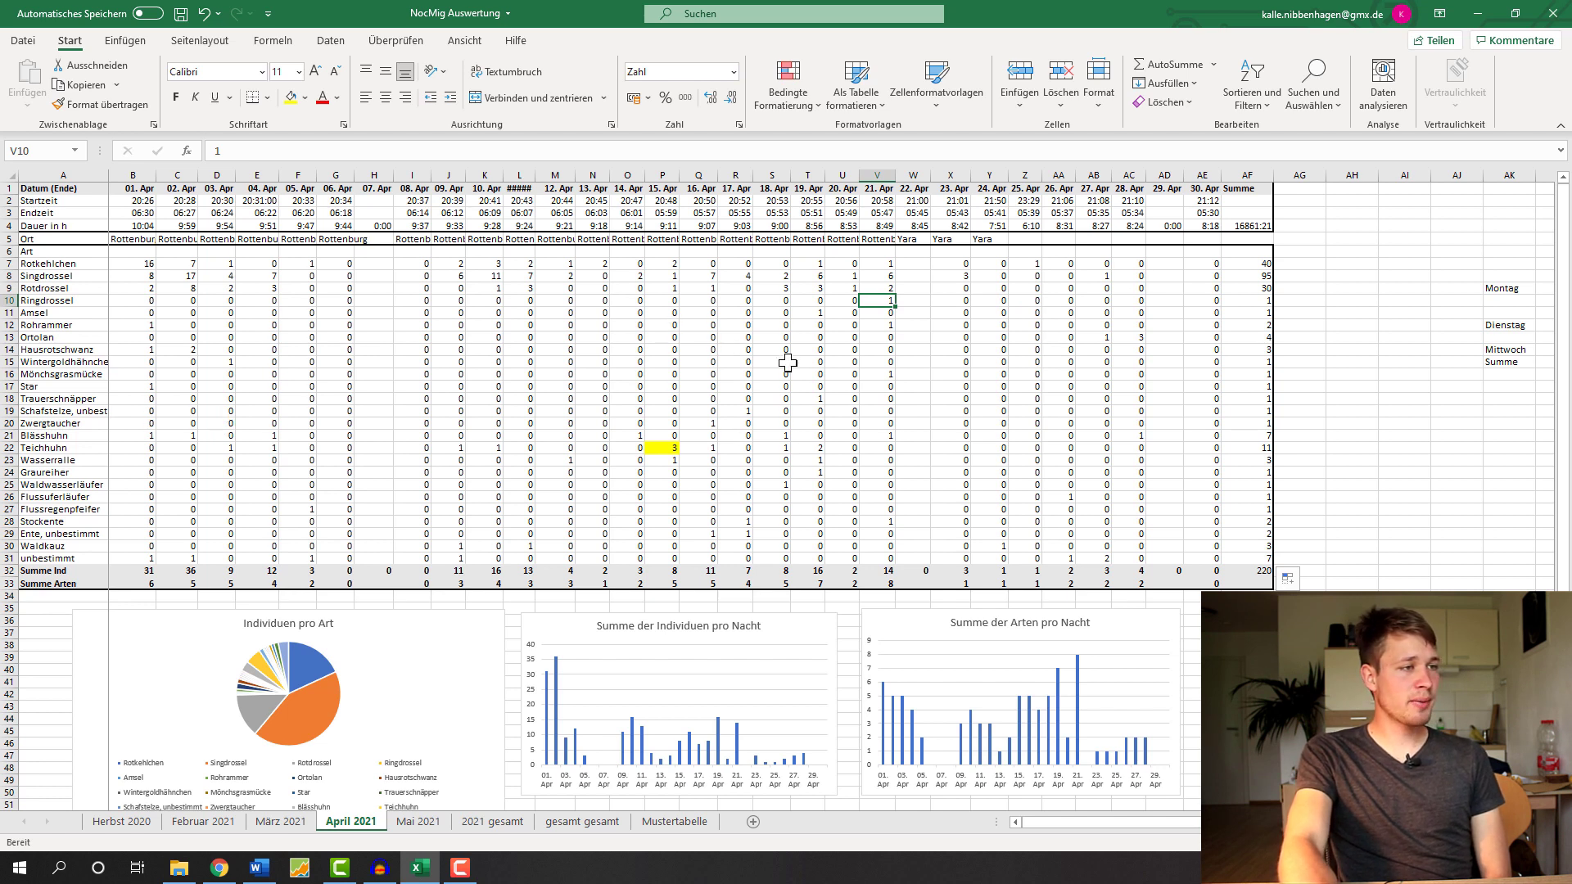
click(807, 398)
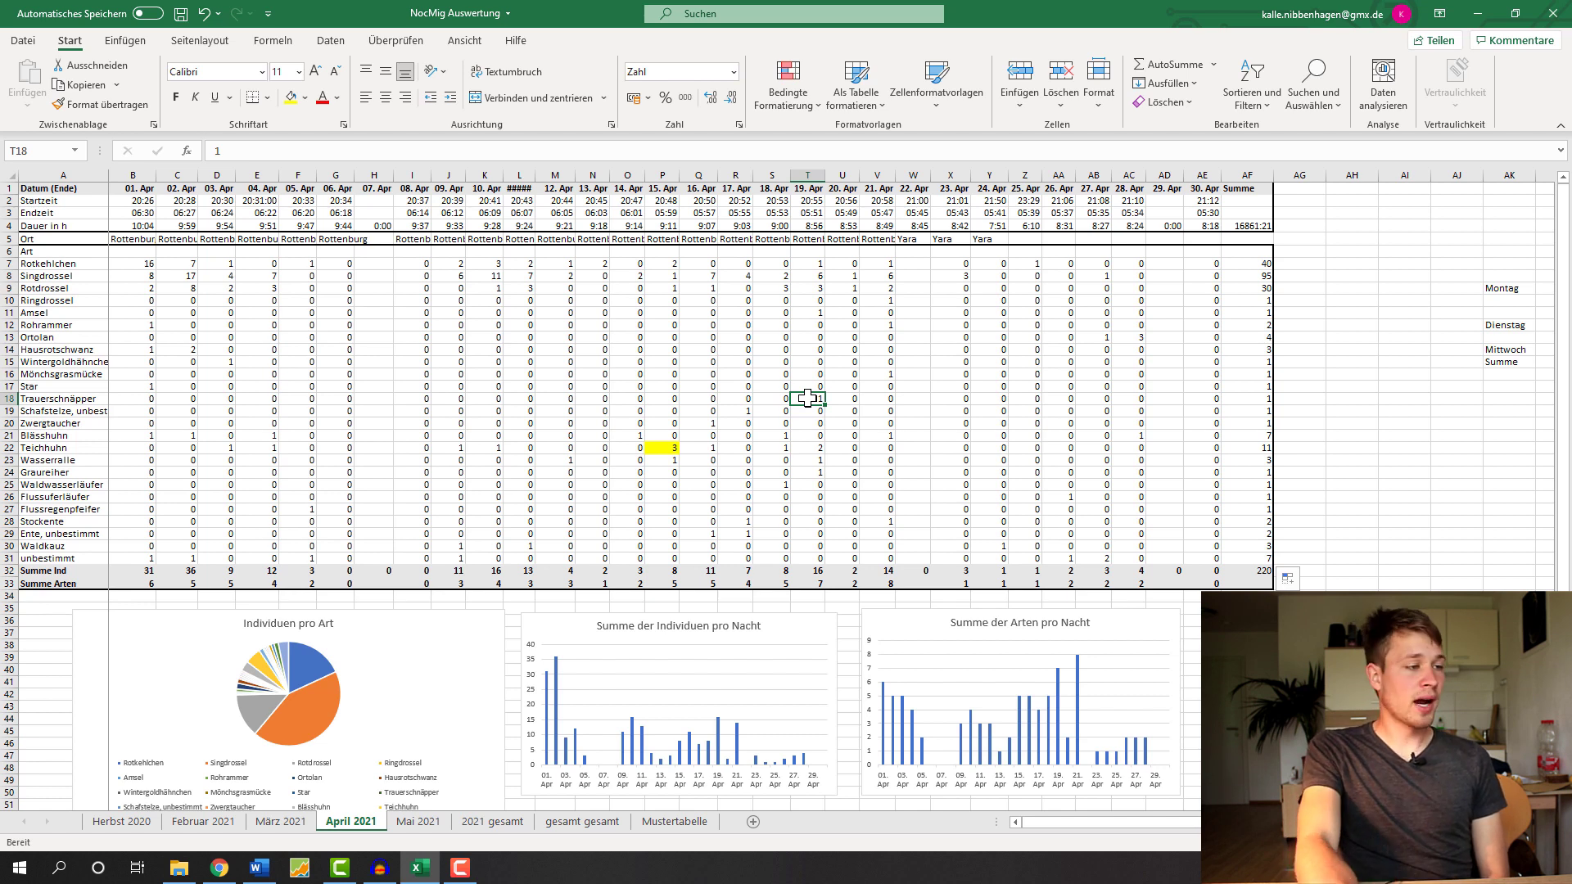
Step: Examine the species columns and their Summe row on the März 2021 sheet, back to Bachstelze in column B
click(281, 821)
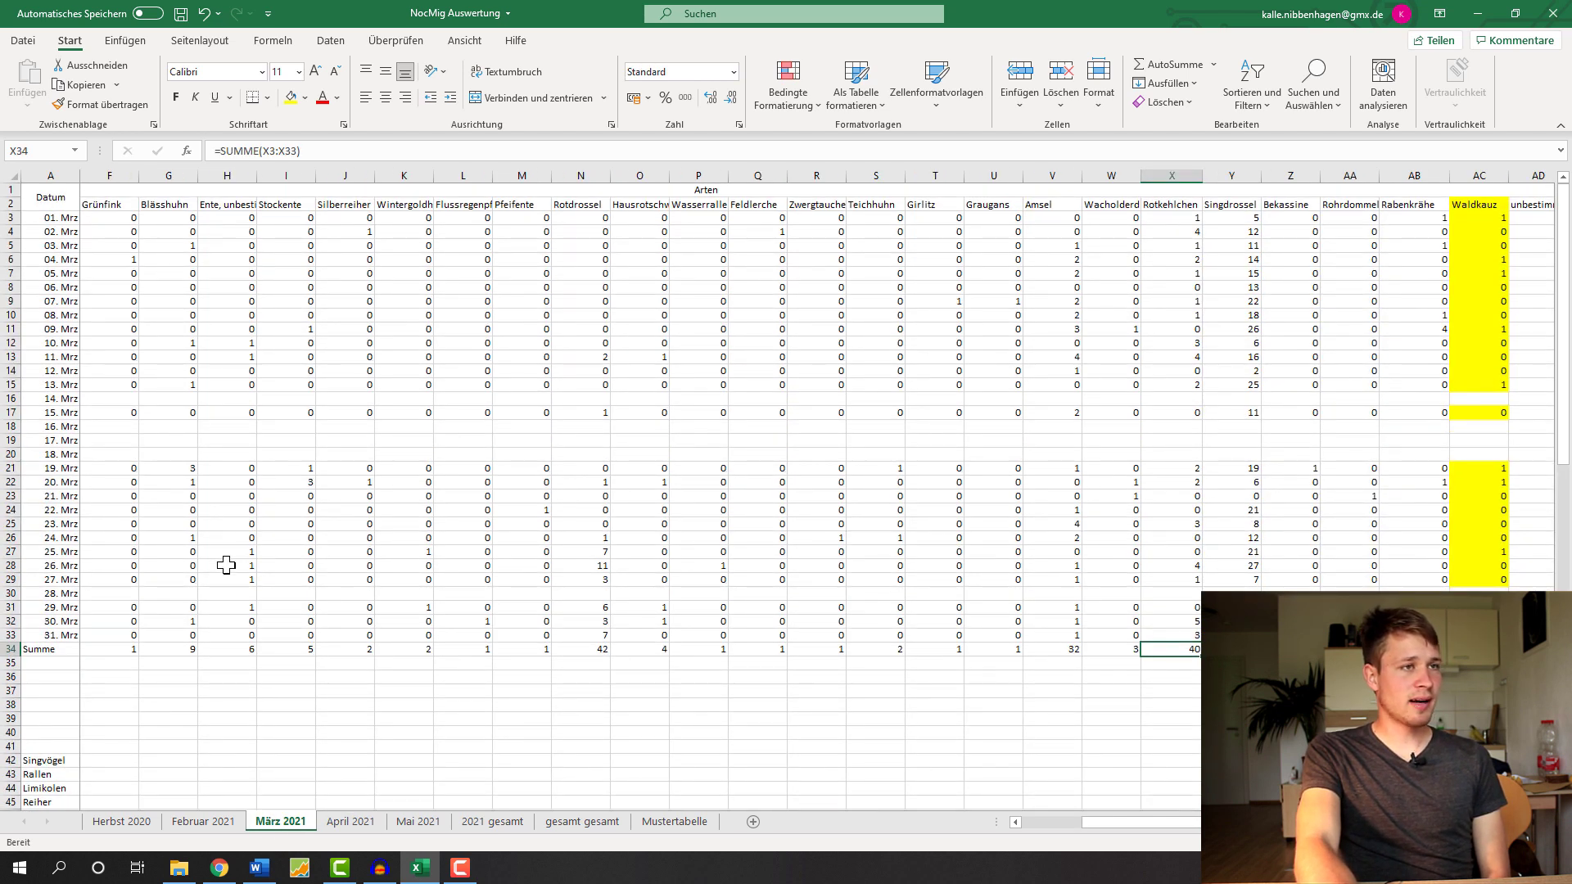
scroll(226, 565, left, 2)
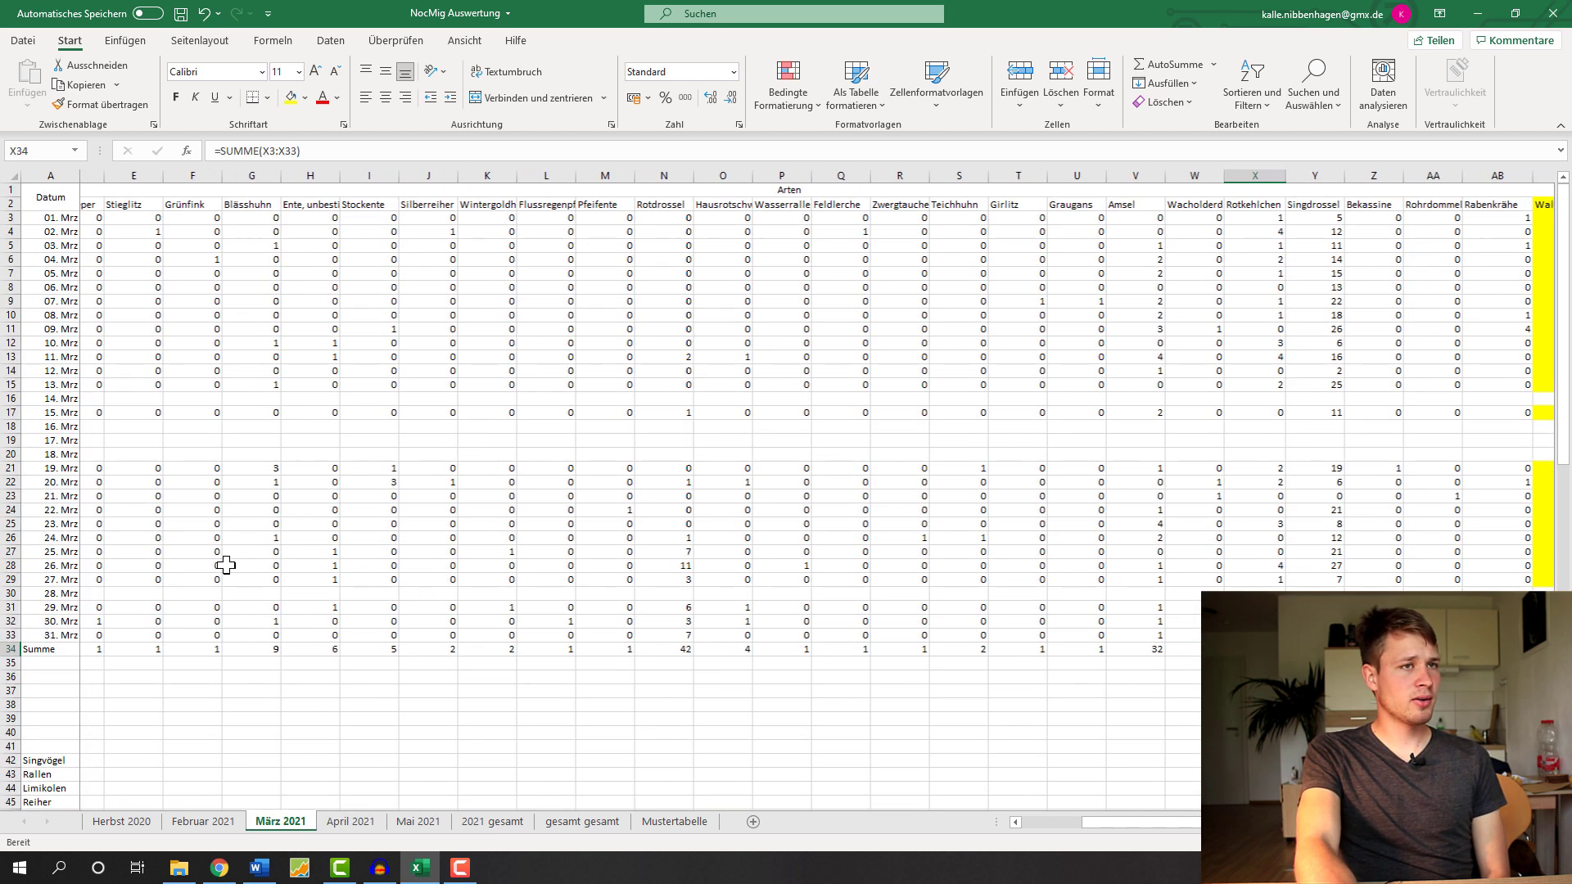
scroll(226, 565, left, 1)
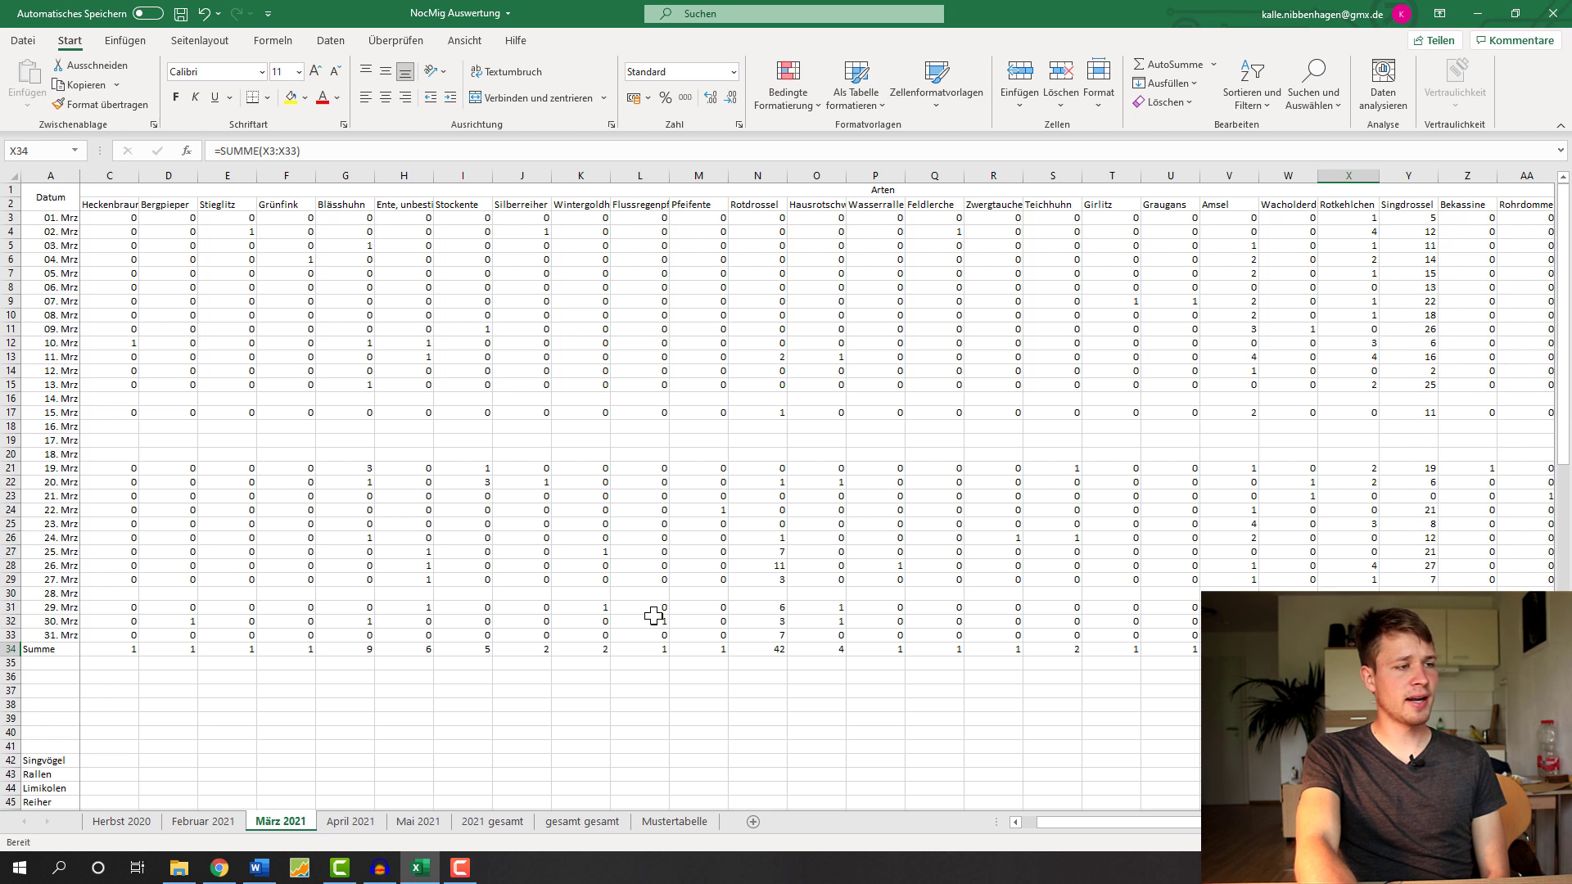
scroll(739, 604, right, 1)
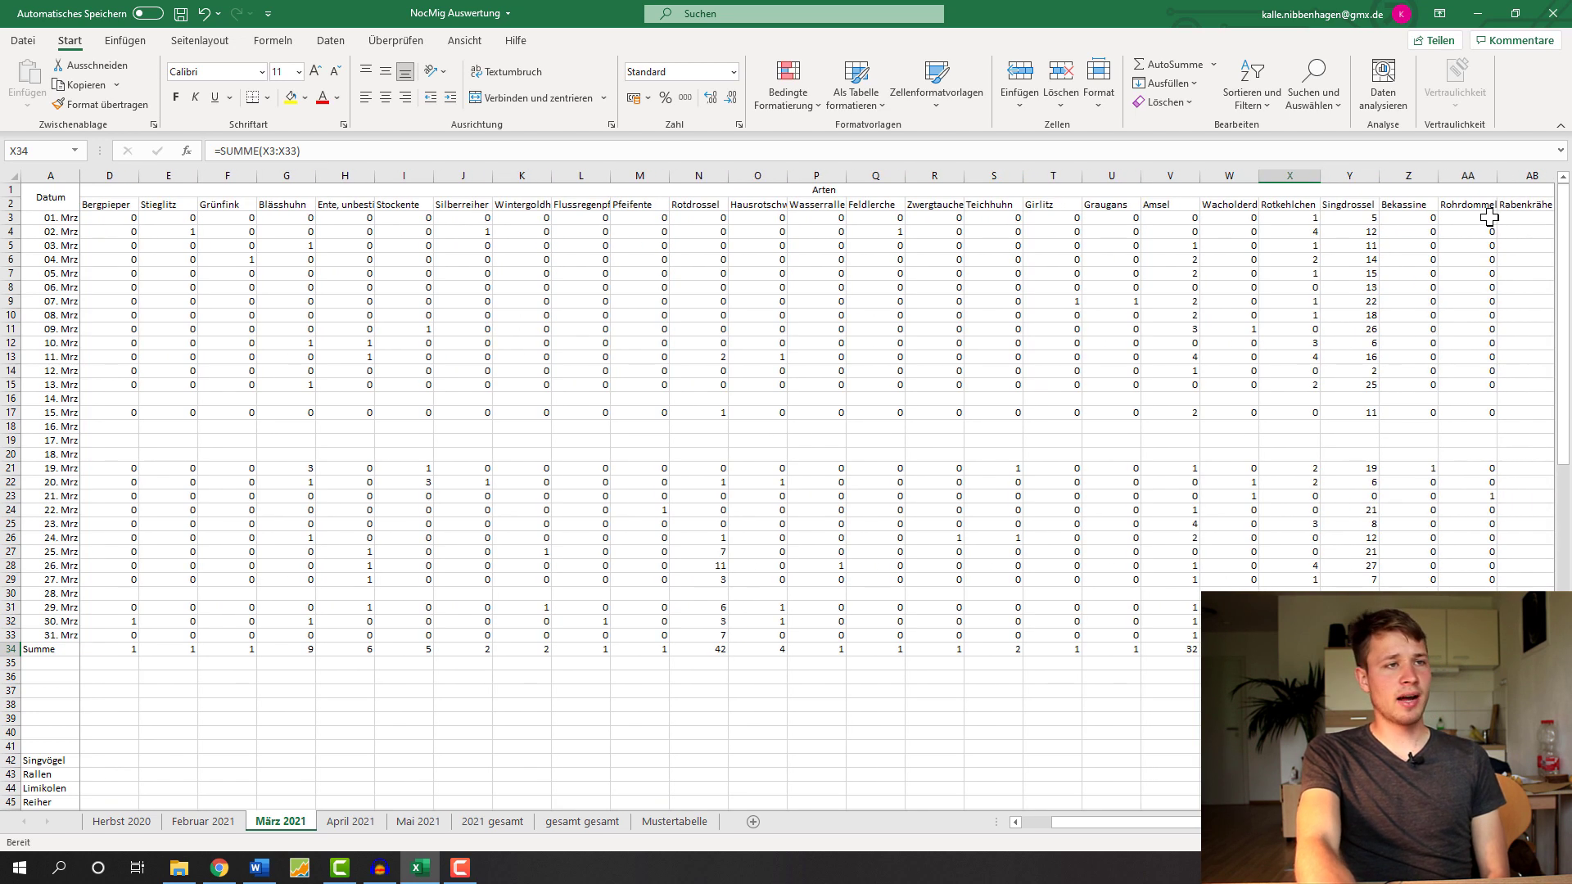
scroll(820, 649, left, 1)
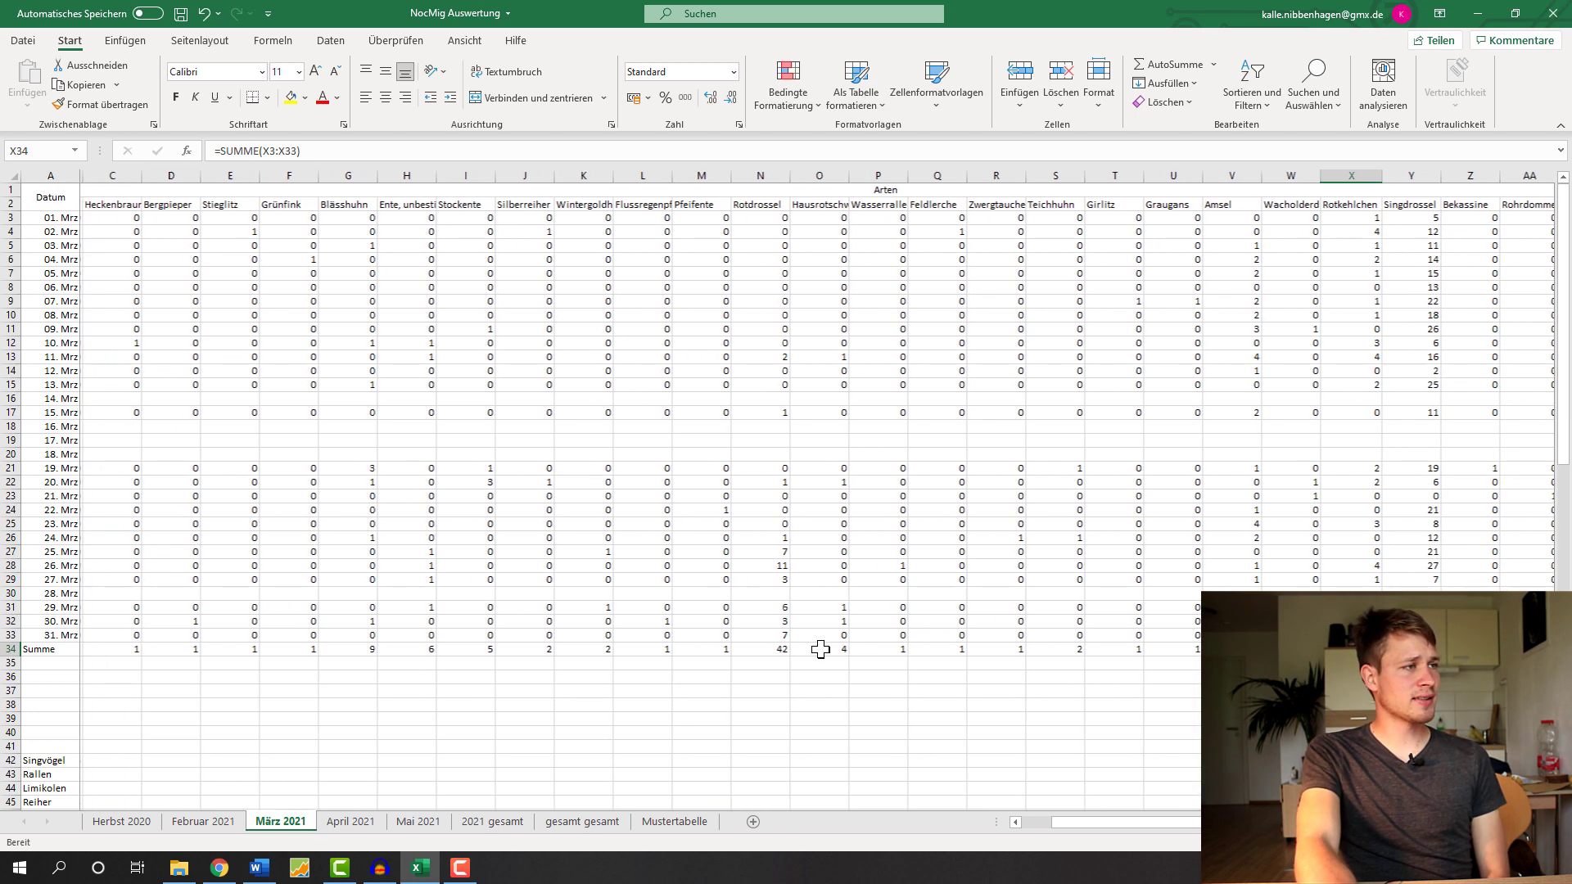
scroll(821, 650, left, 1)
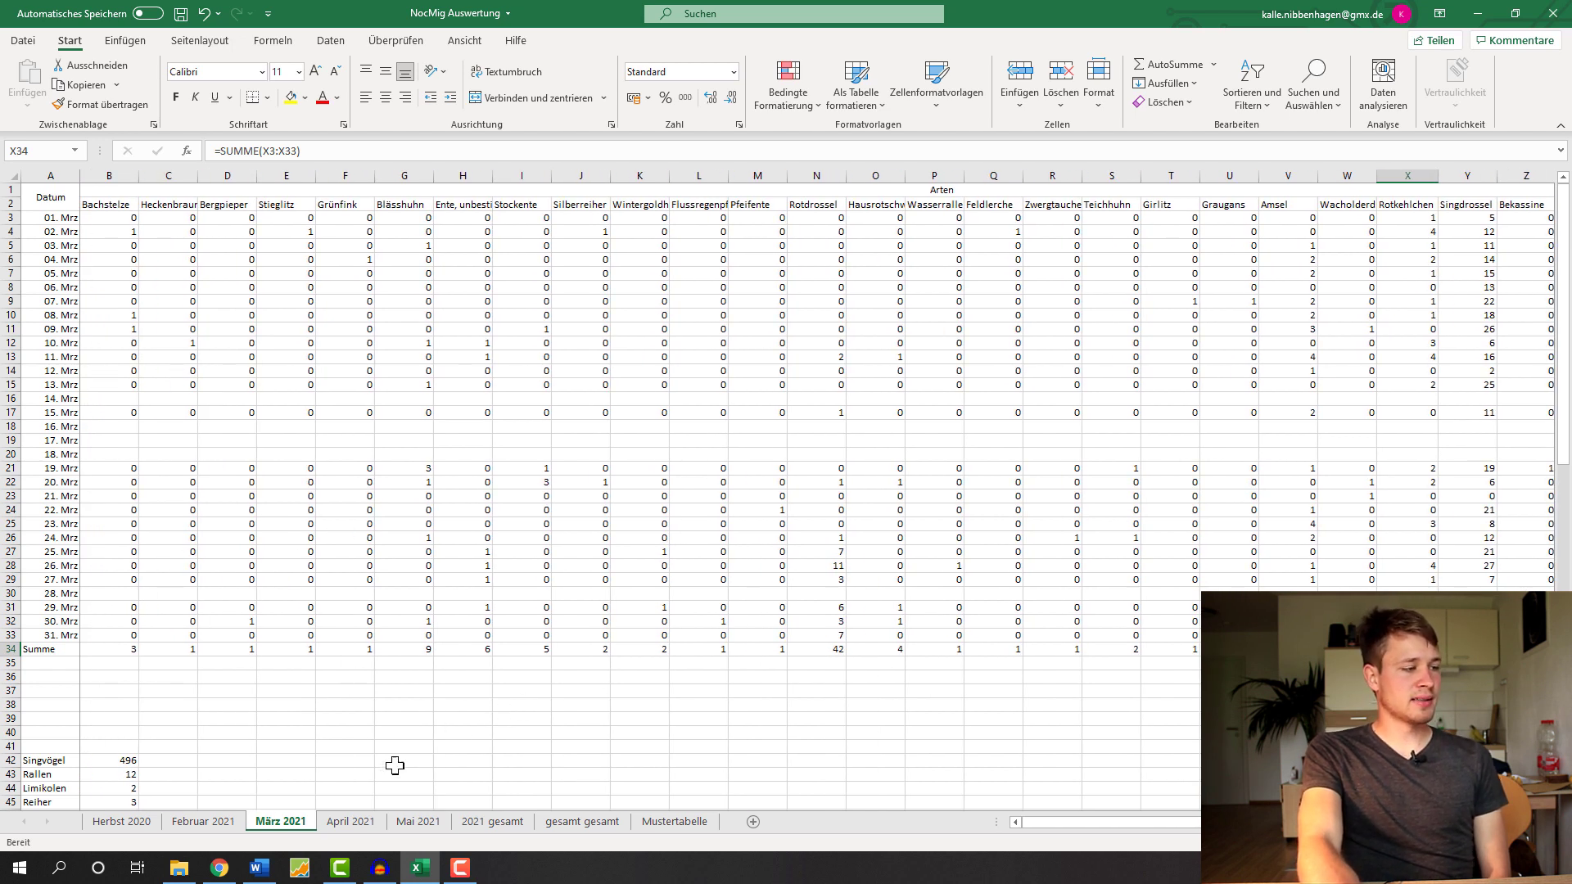
Step: Return to the April 2021 sheet and examine its charts of individuals per species, individuals per night and species per night
click(361, 822)
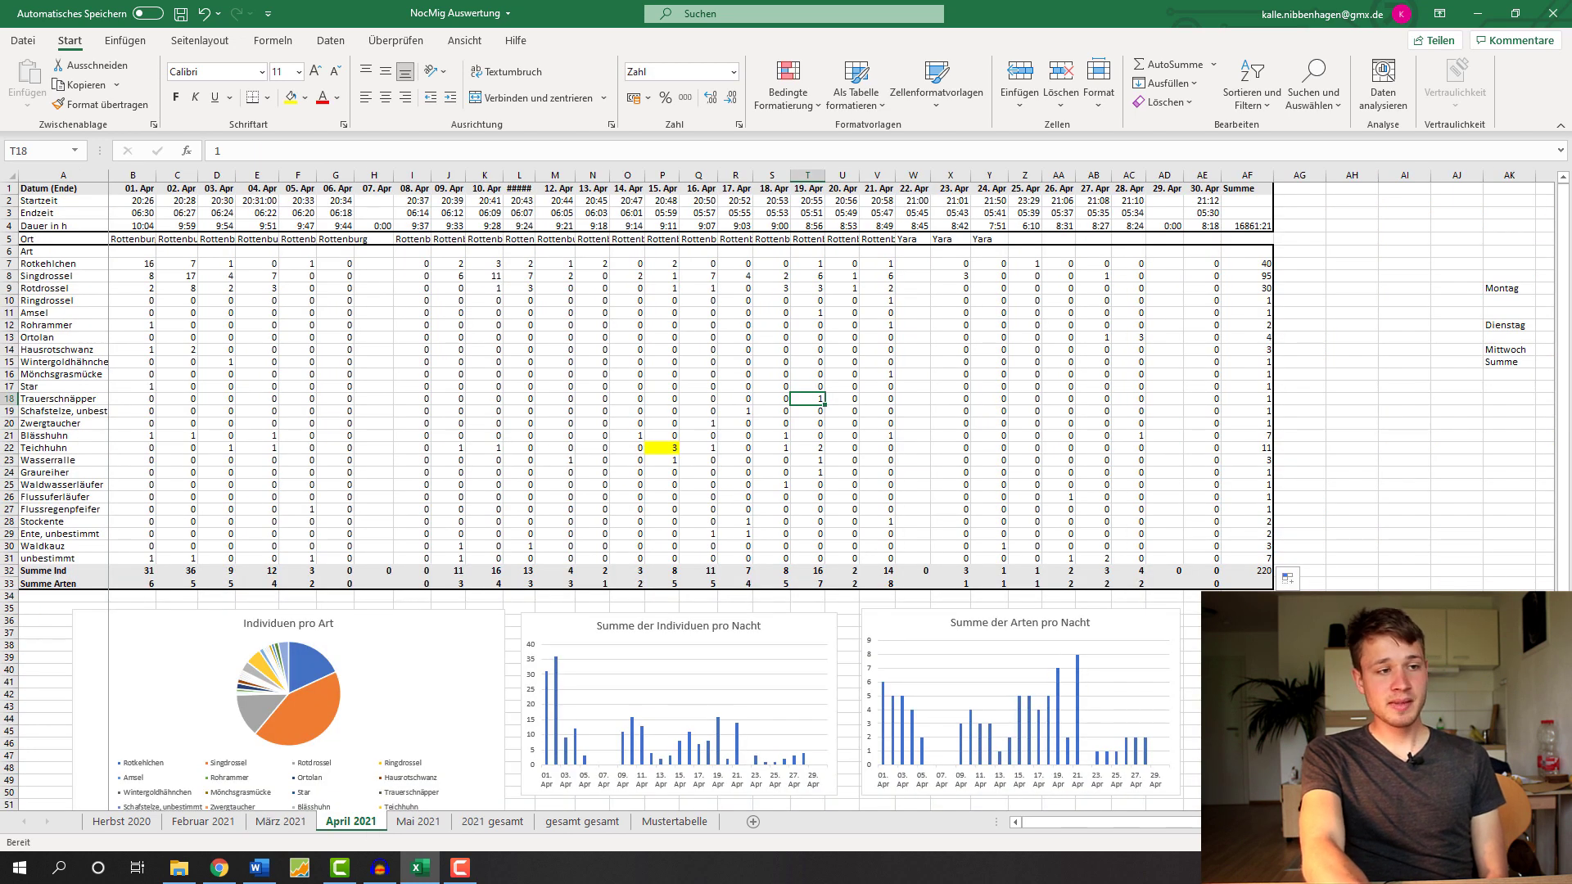
scroll(778, 491, down, 5)
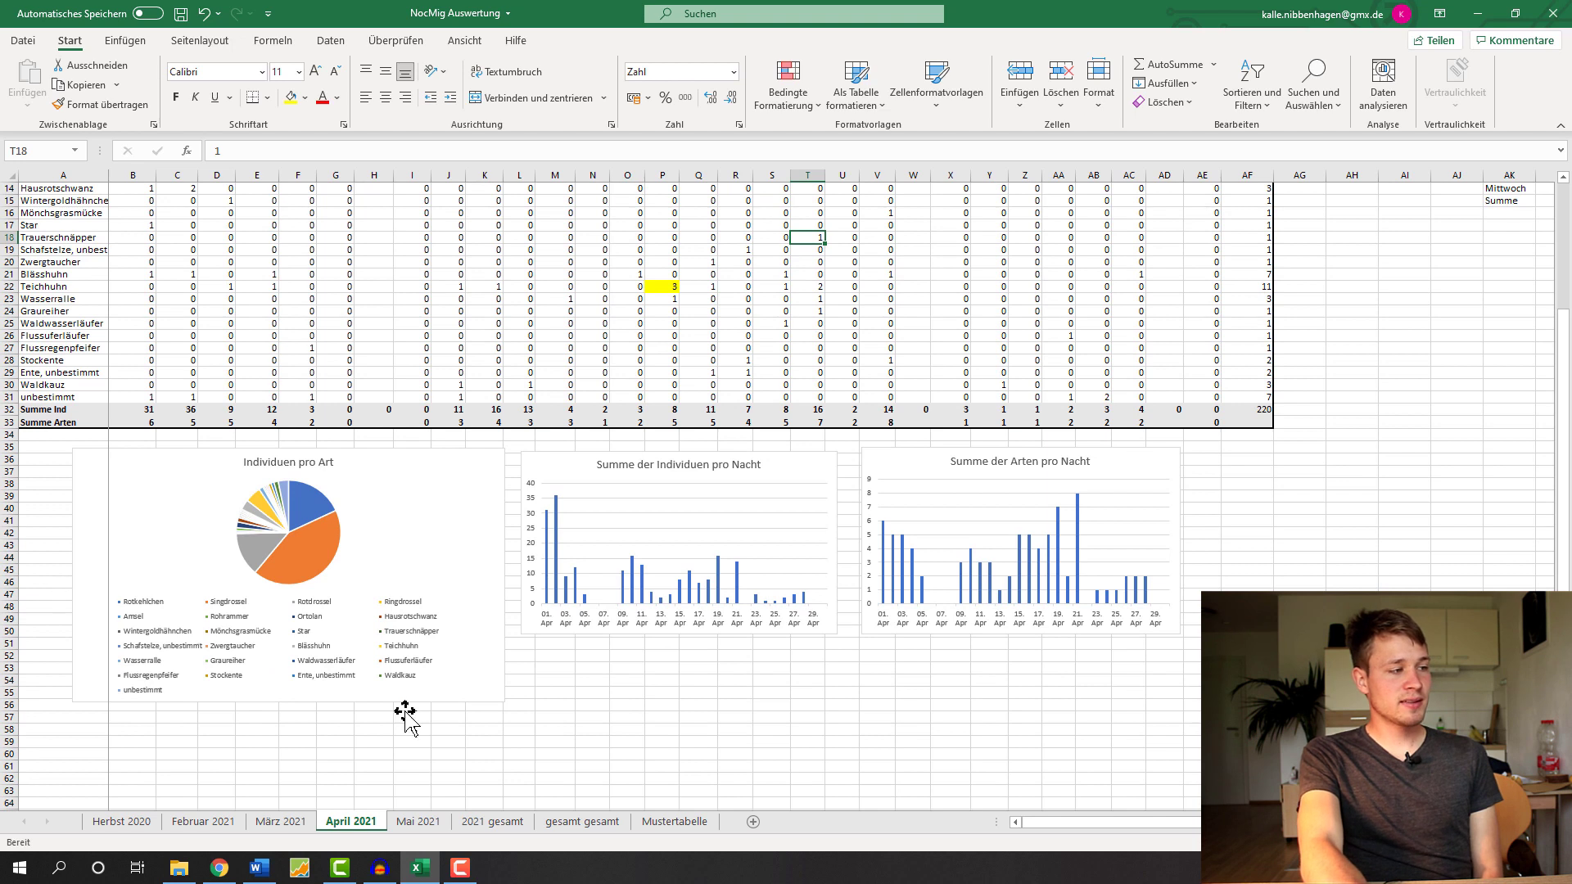
mouse_move(294, 510)
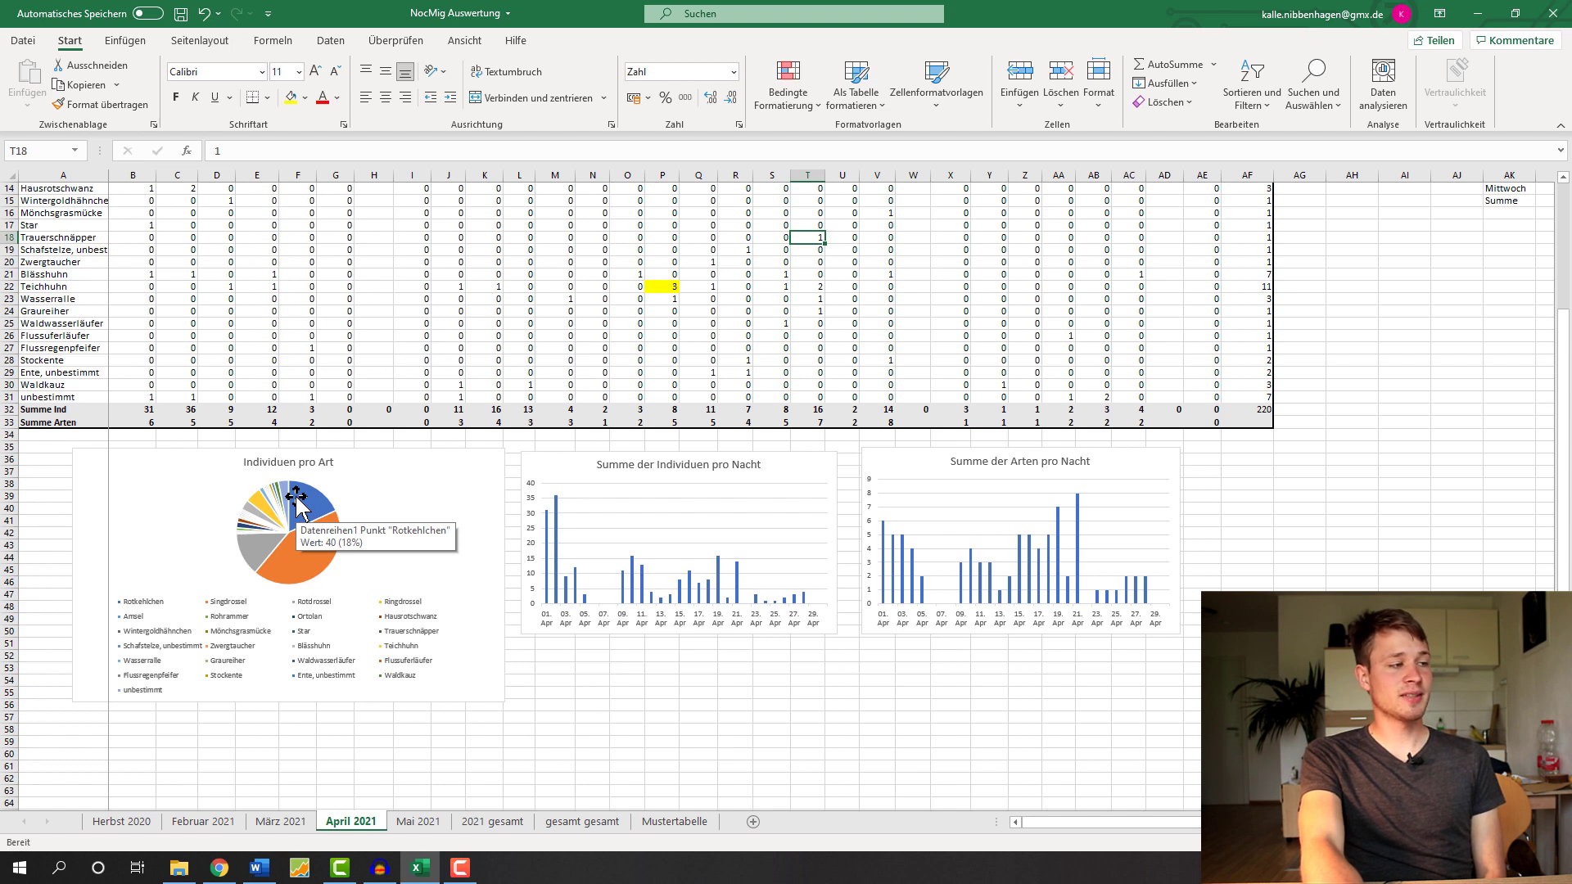
mouse_move(298, 560)
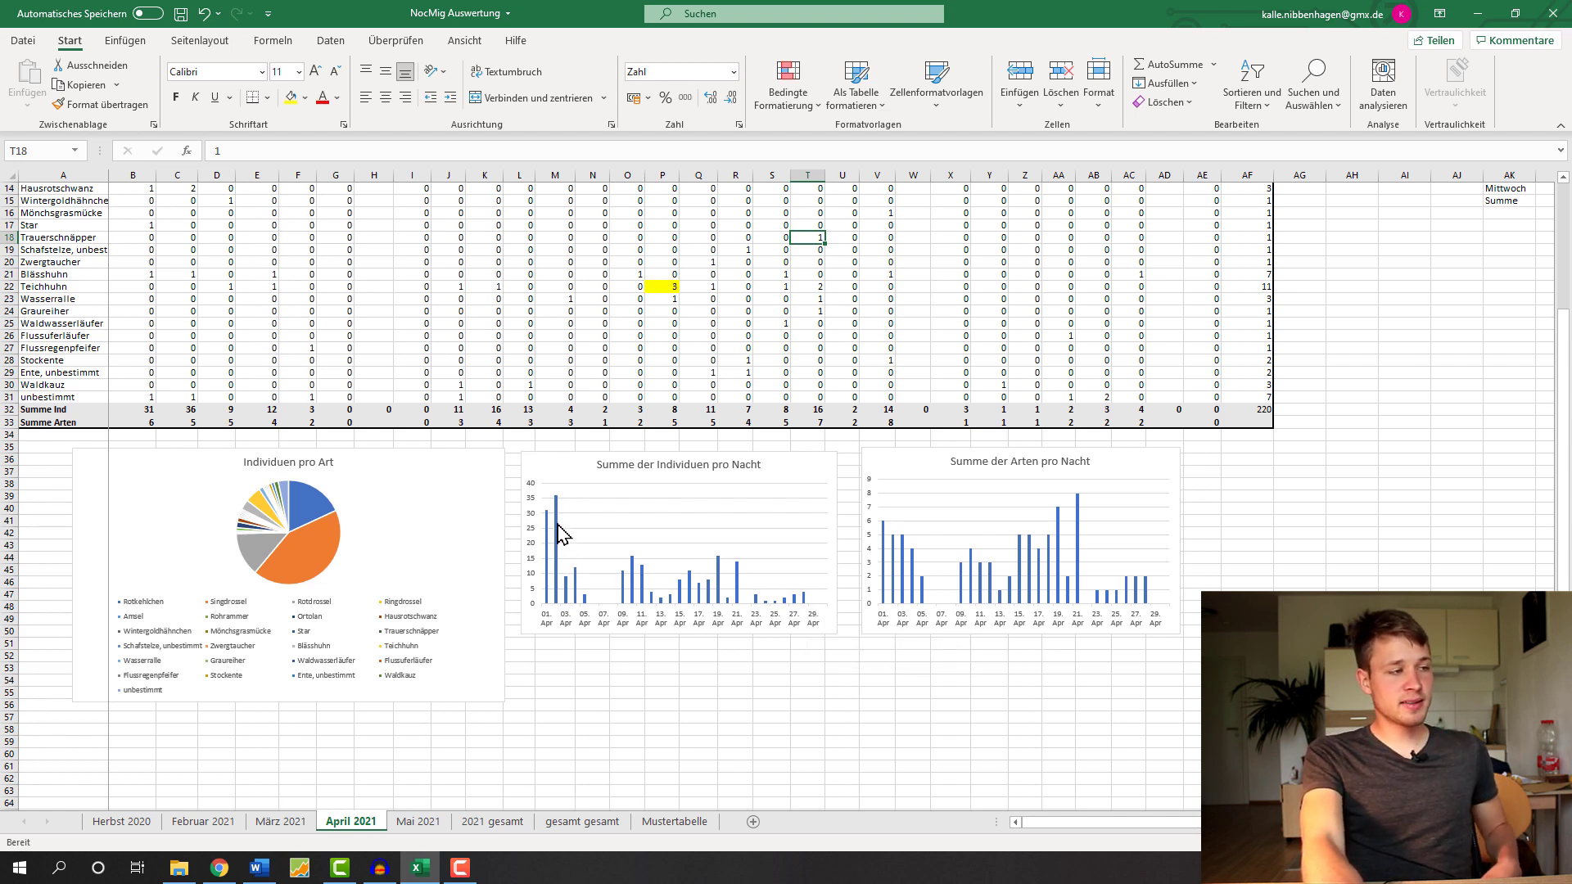
mouse_move(563, 534)
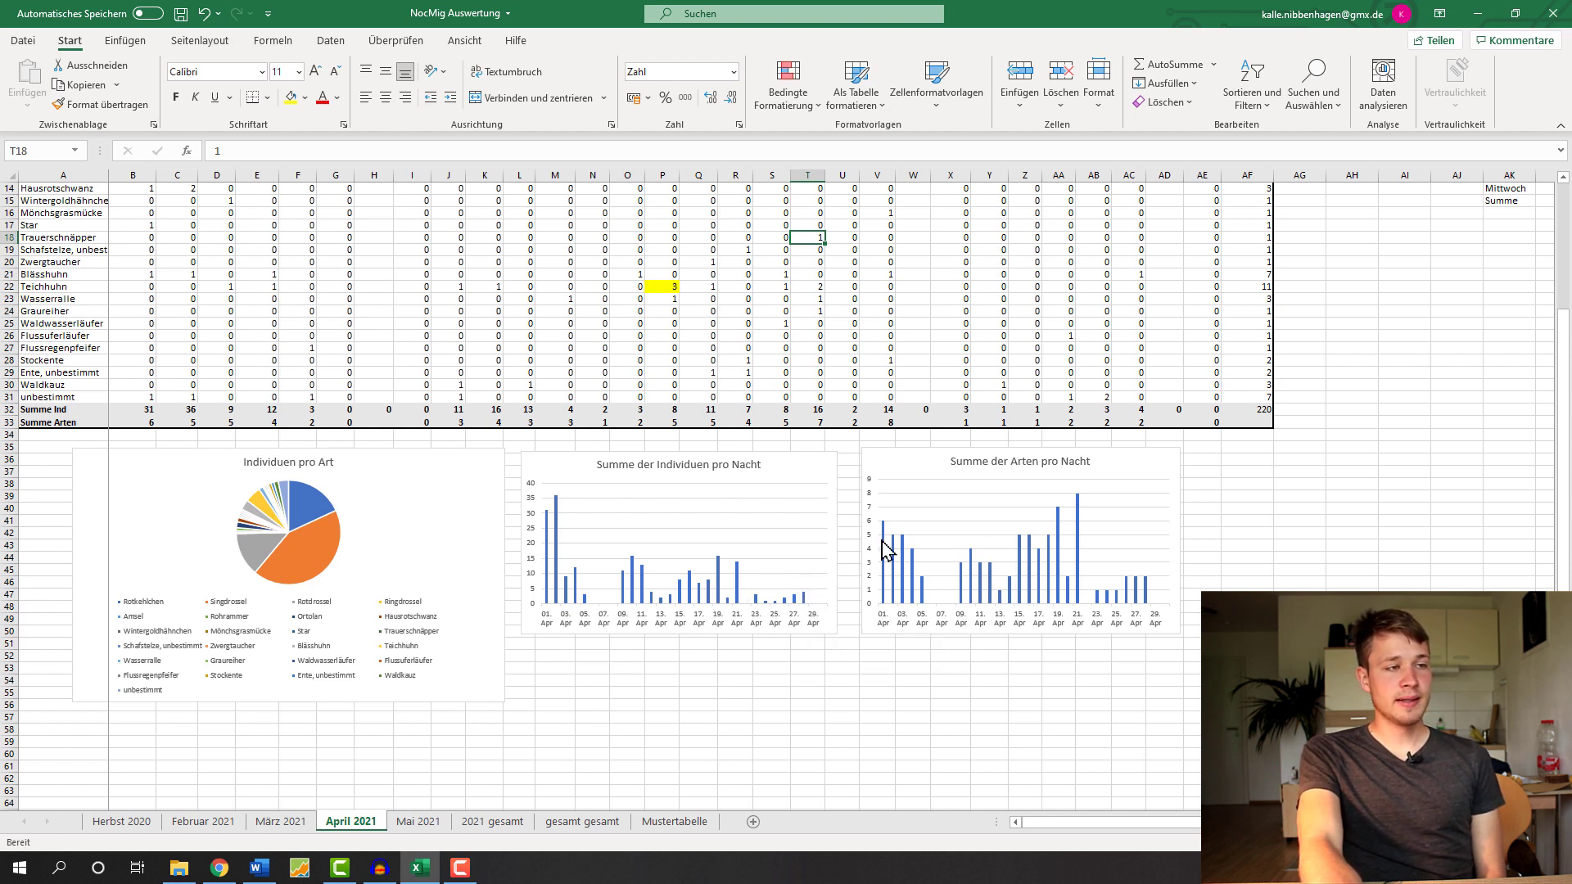
mouse_move(884, 540)
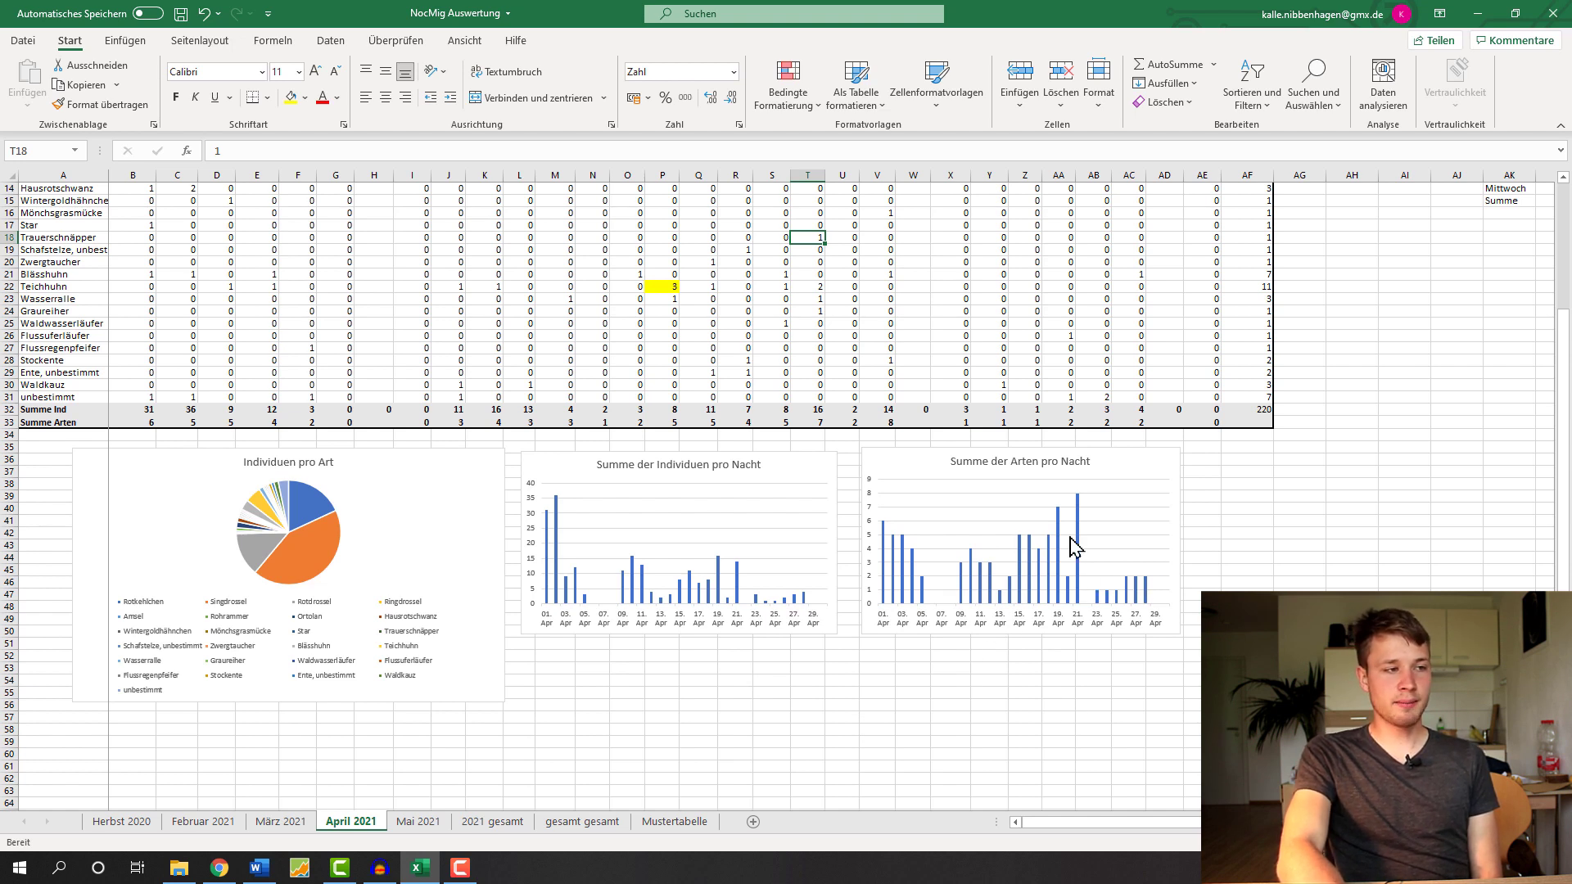
mouse_move(1077, 547)
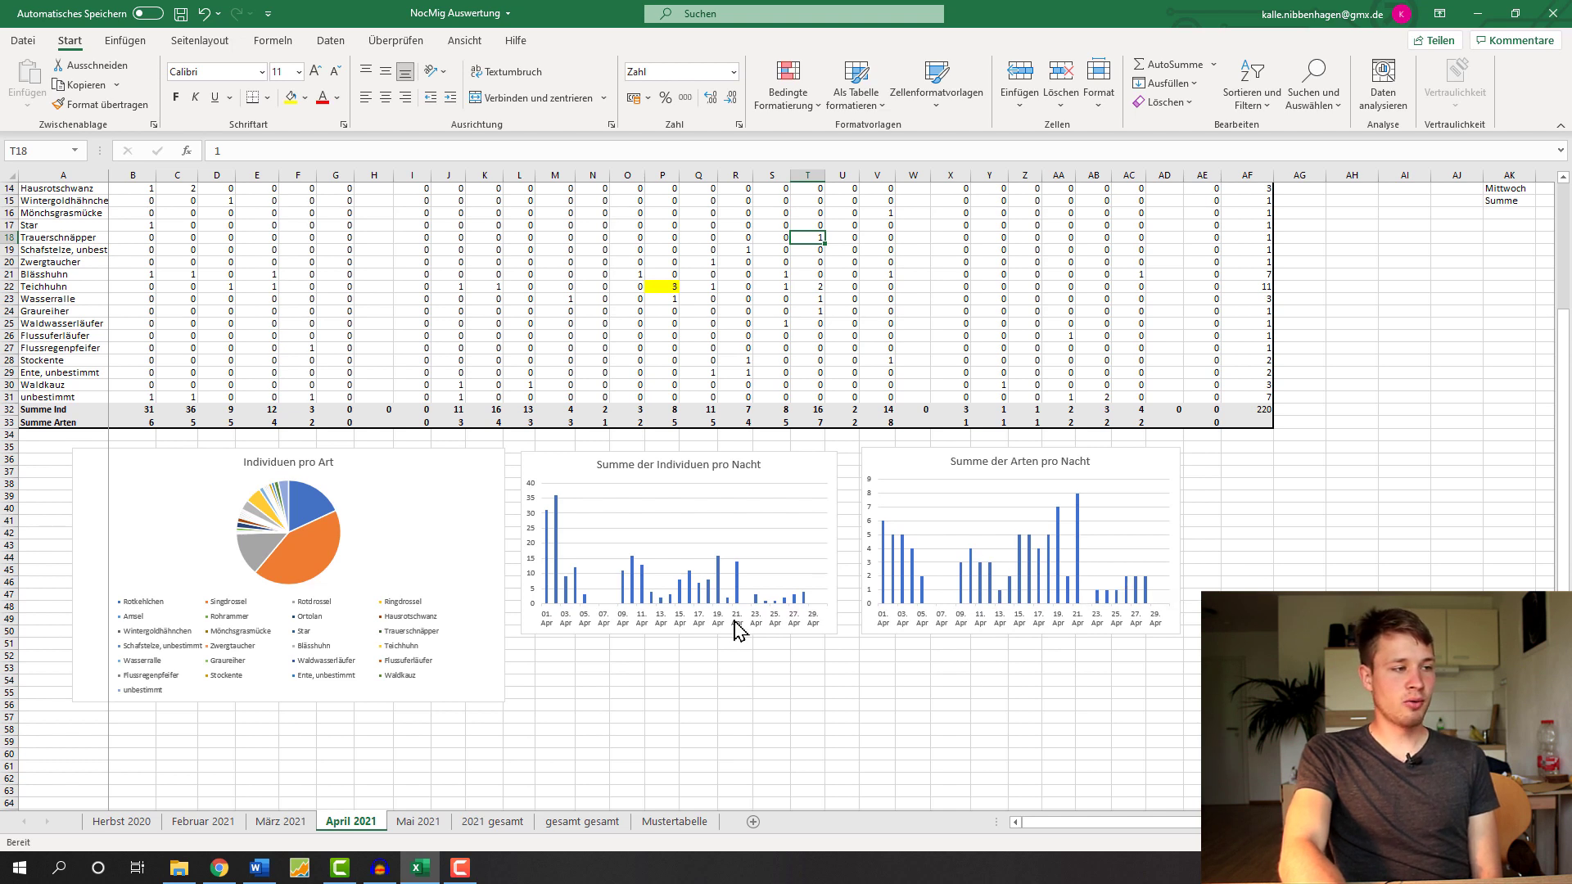
mouse_move(739, 603)
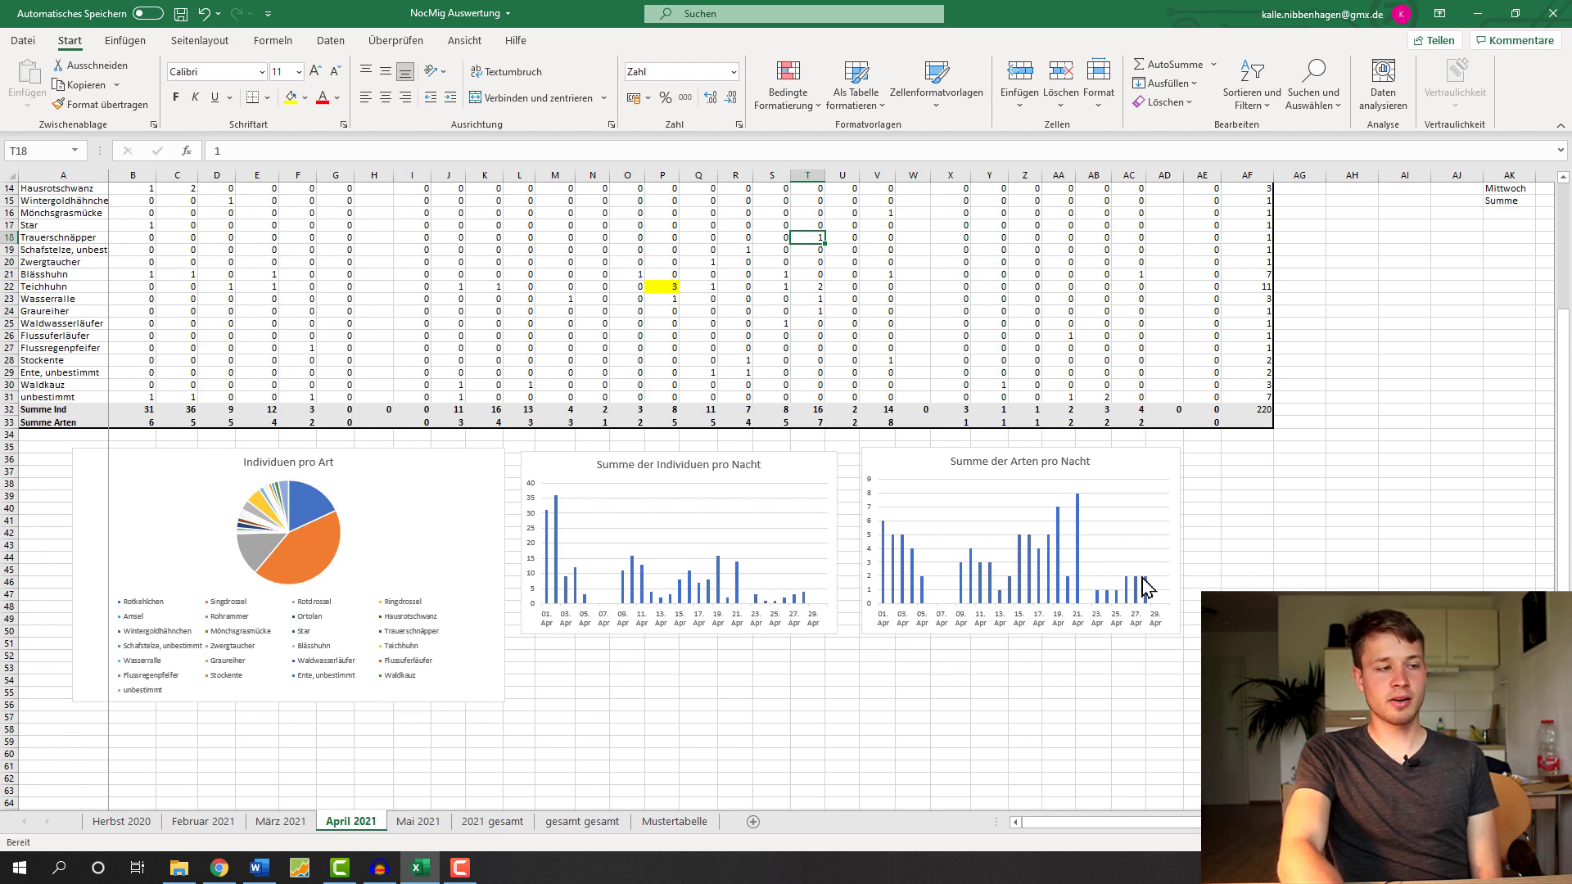
Step: Examine the Summe Individuen chart on the 2021 gesamt sheet, including its 02.04.2021 data point
click(483, 822)
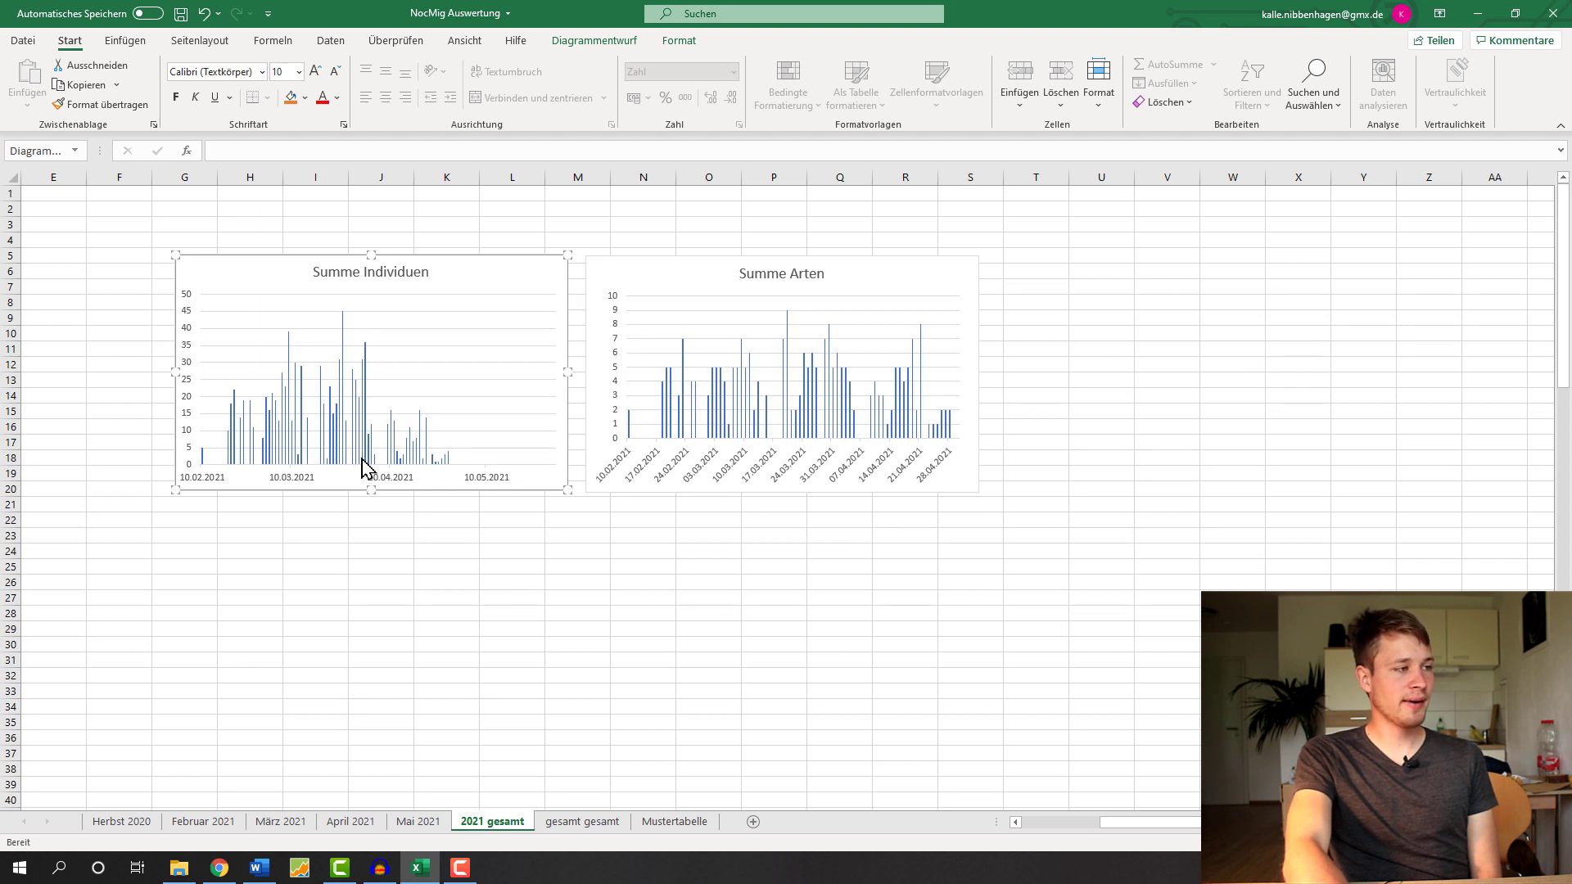
mouse_move(366, 467)
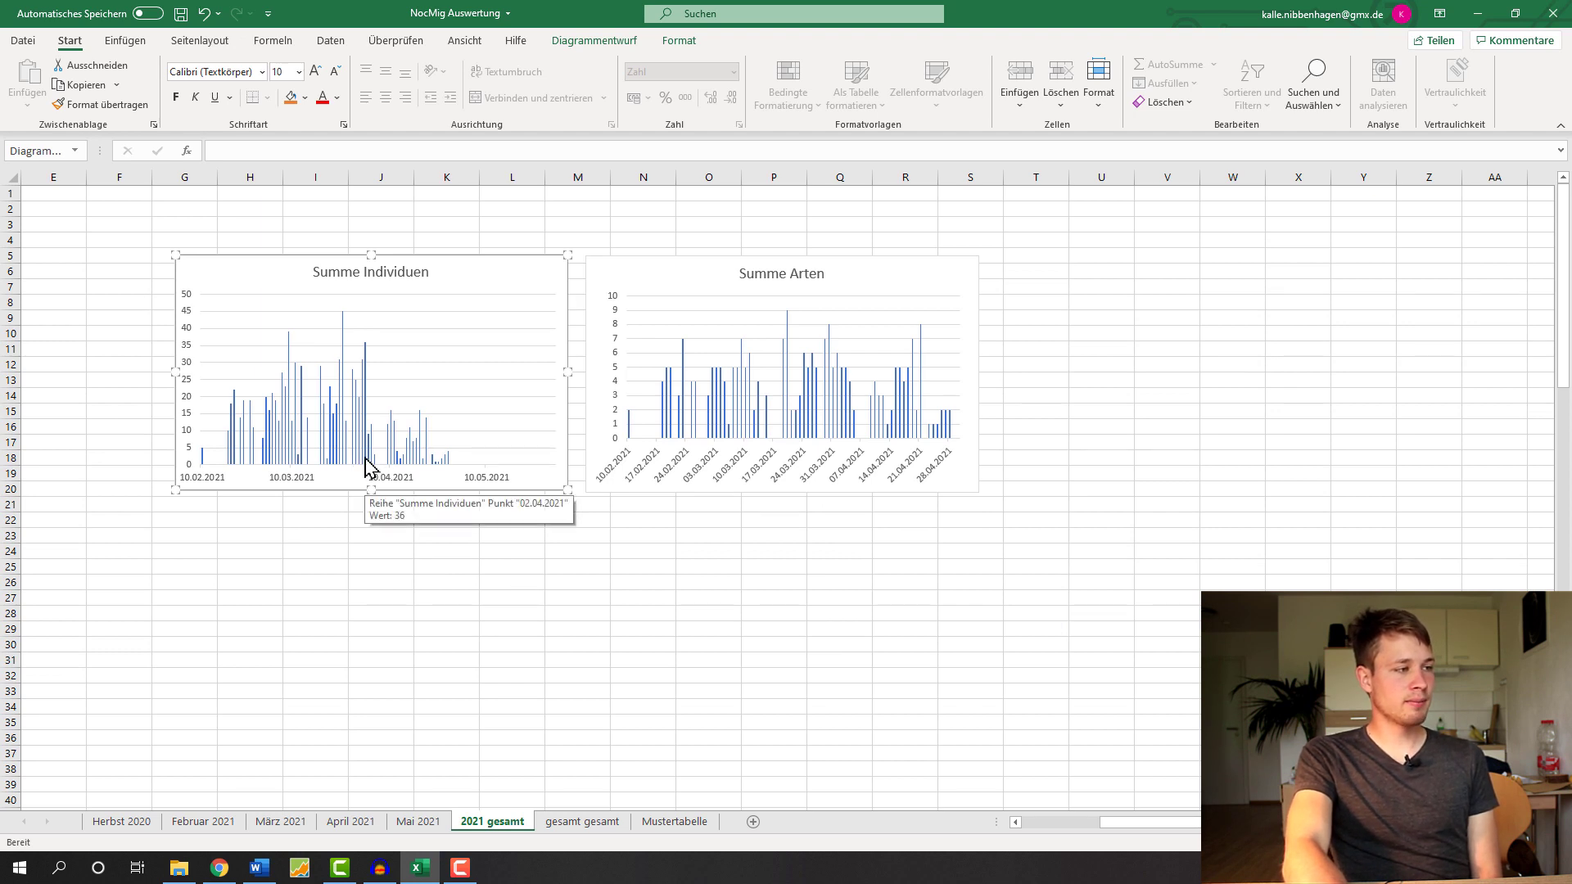
click(366, 467)
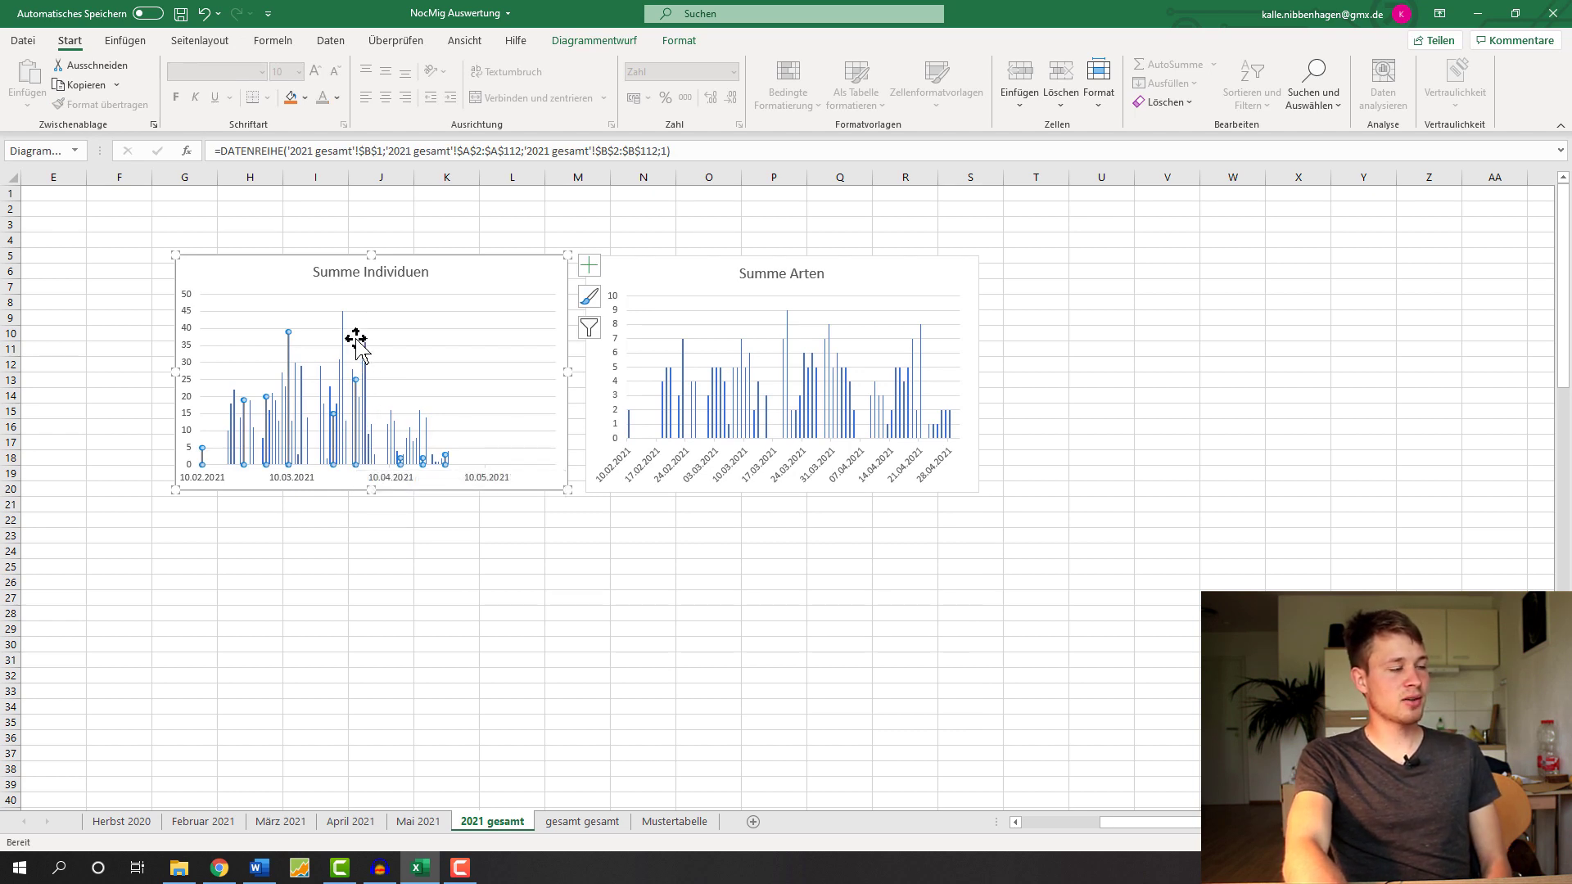
click(476, 552)
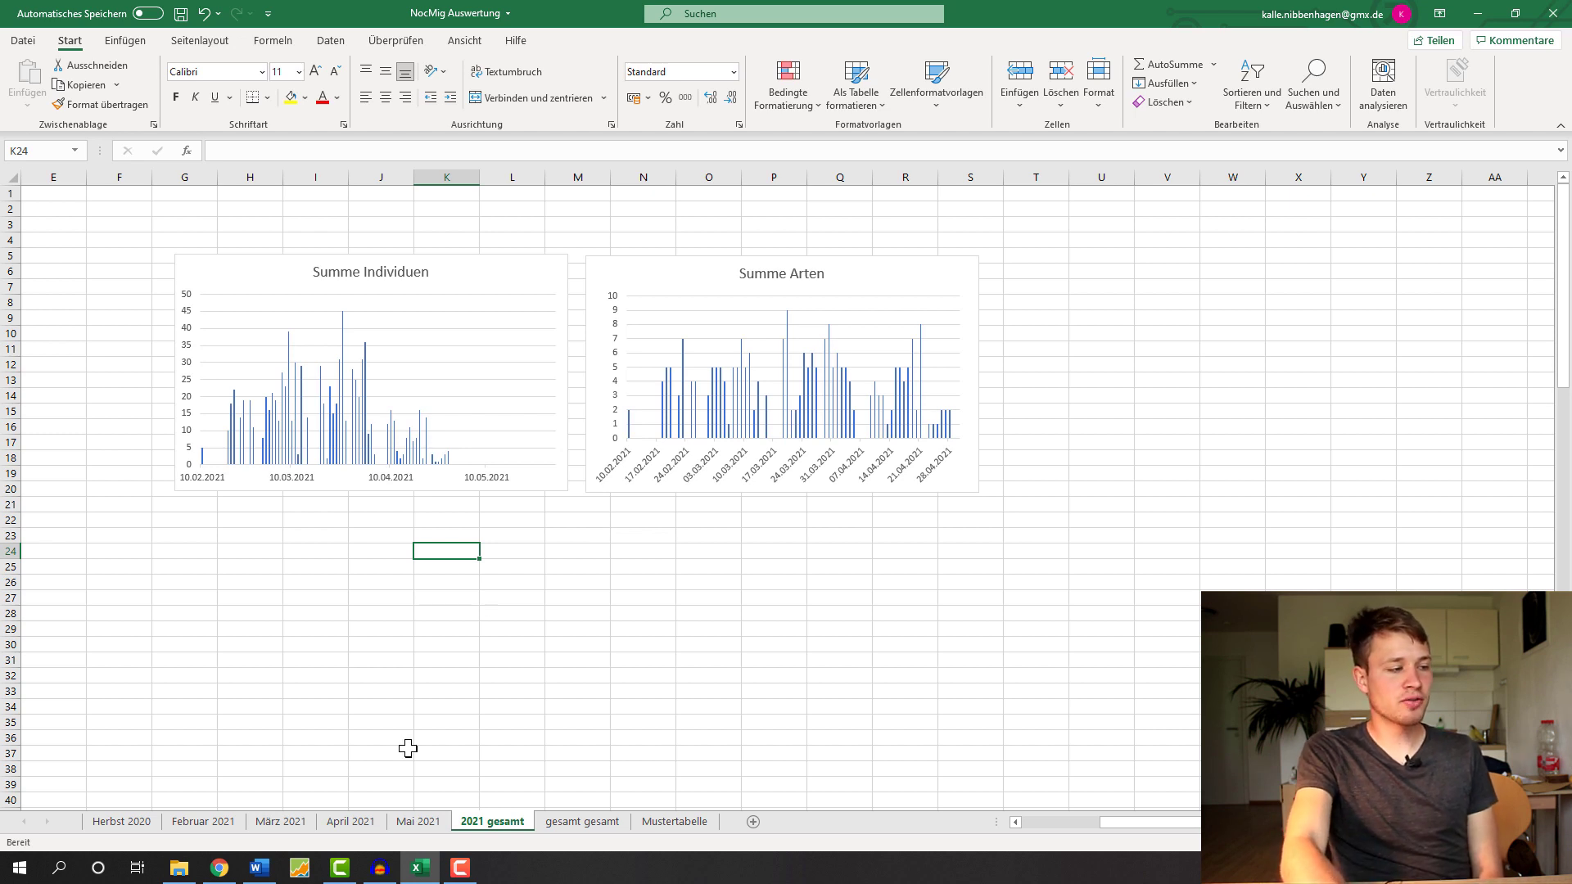
Step: View the Mai 2021 sheet and return to the April 2021 table and charts
click(418, 825)
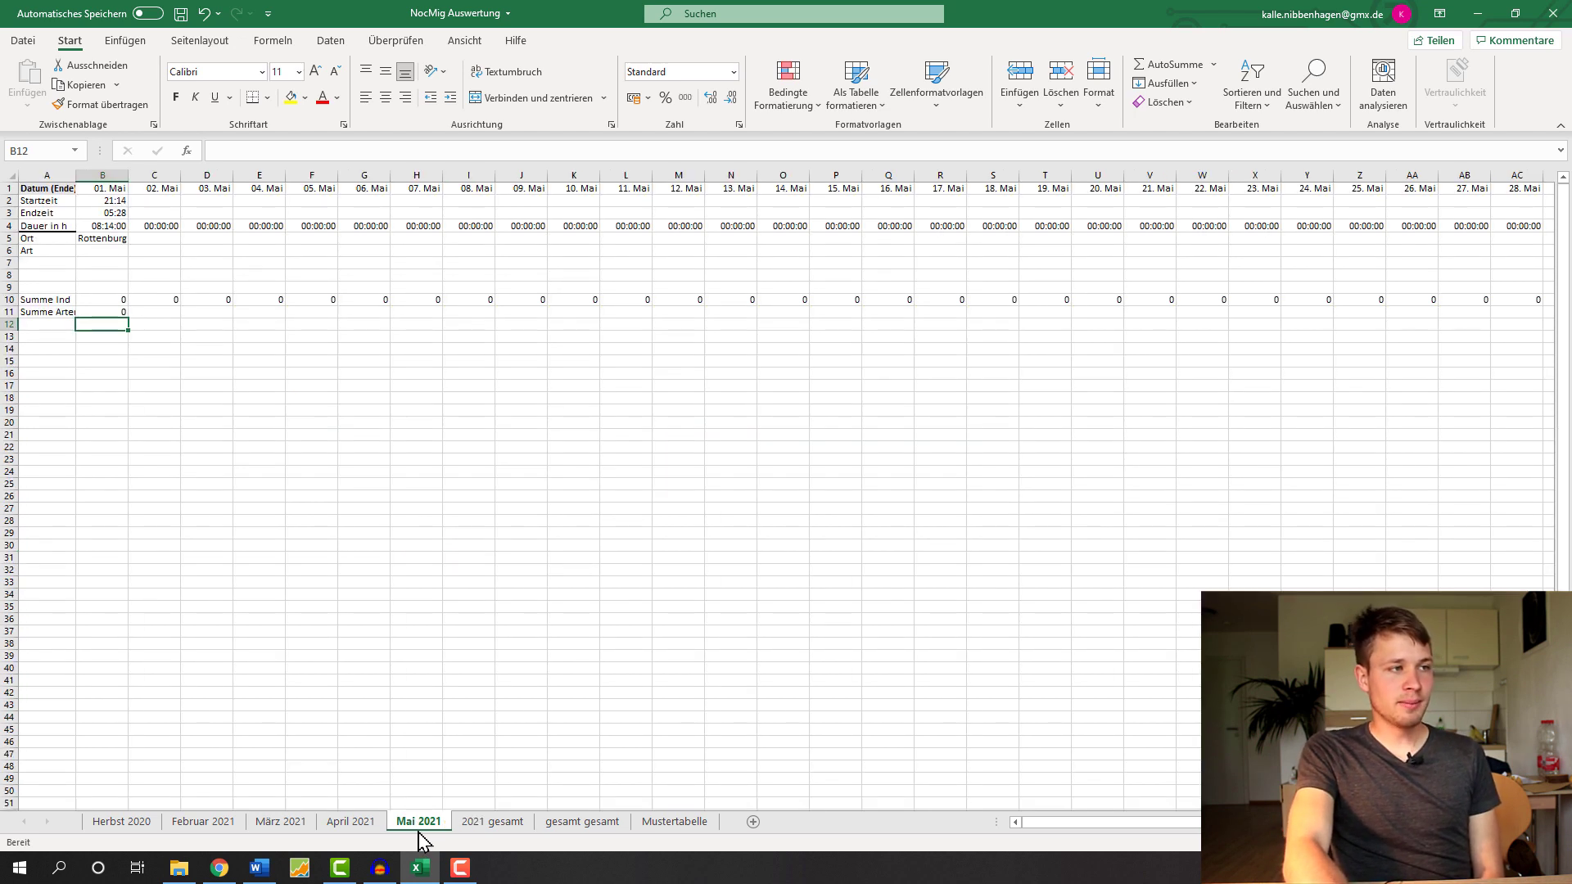
click(347, 822)
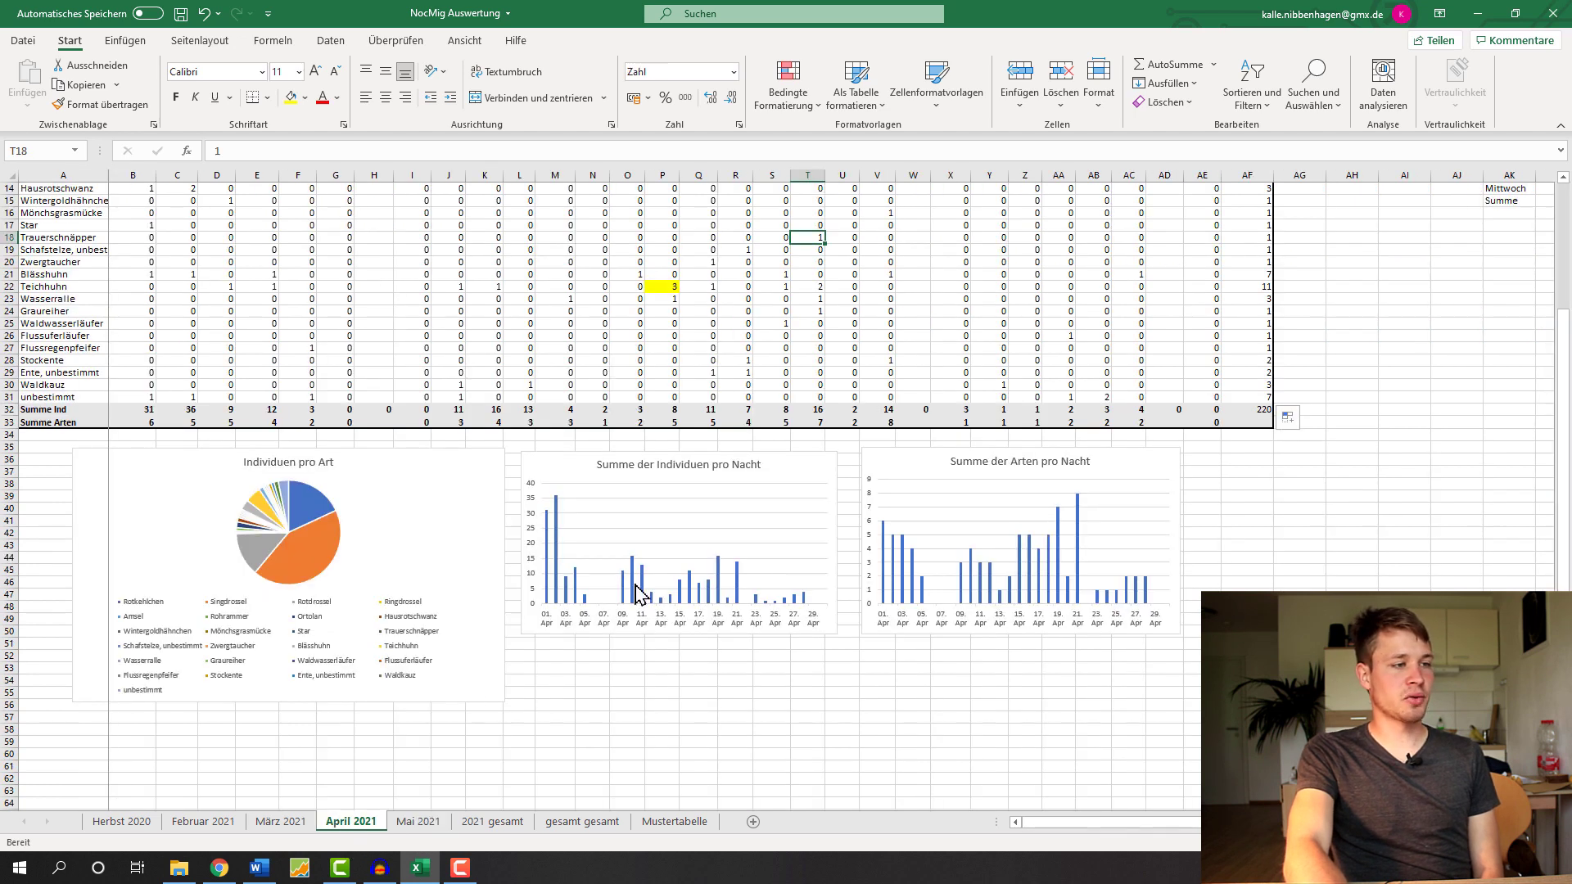
scroll(641, 512, up, 2)
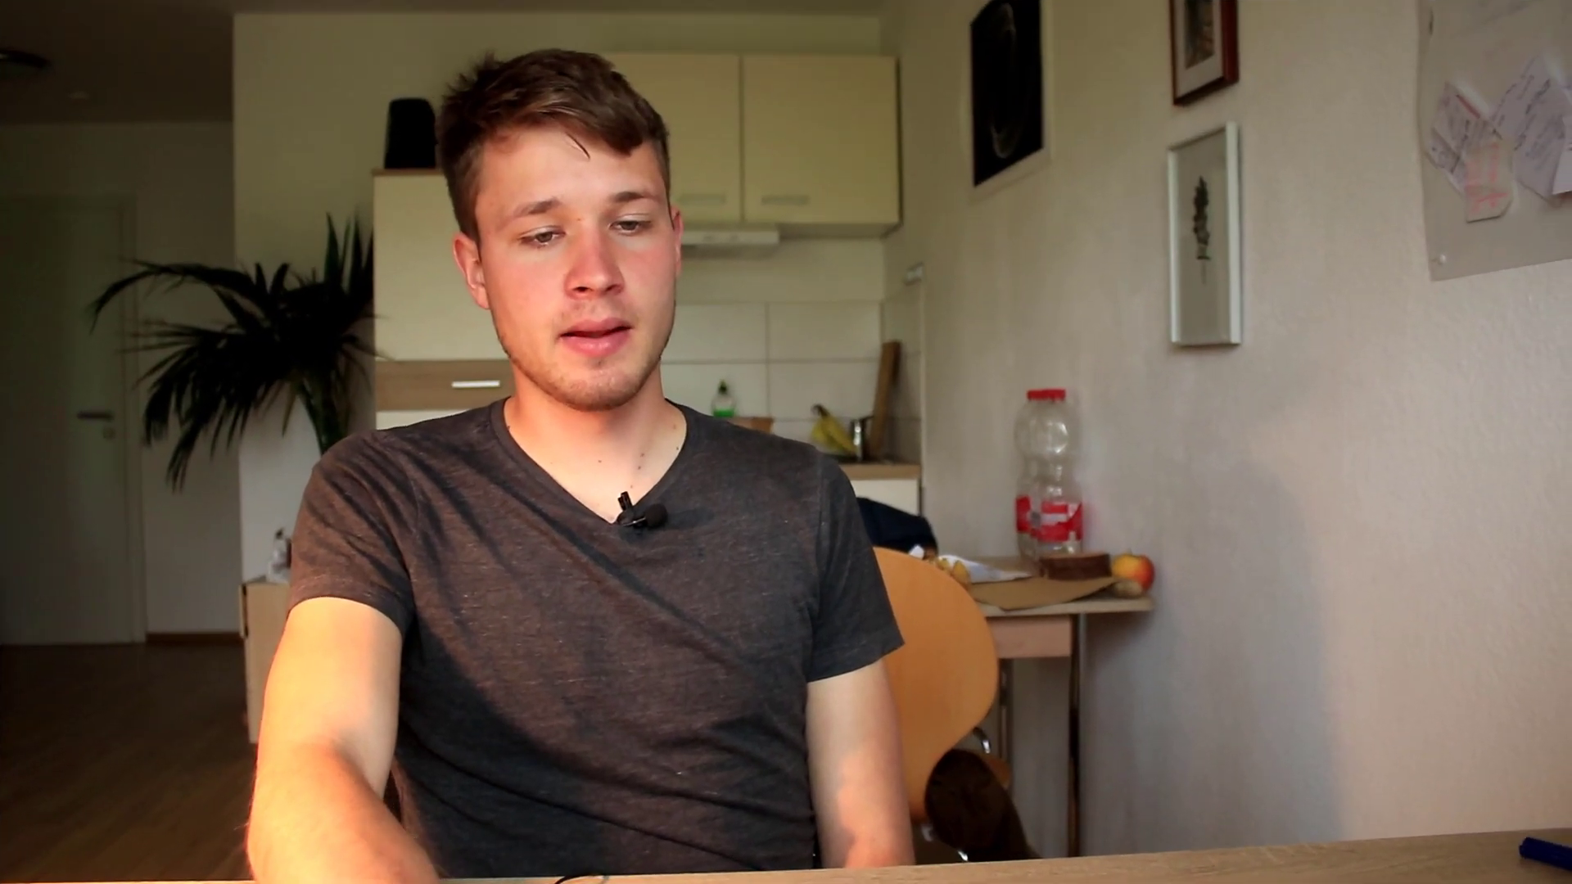